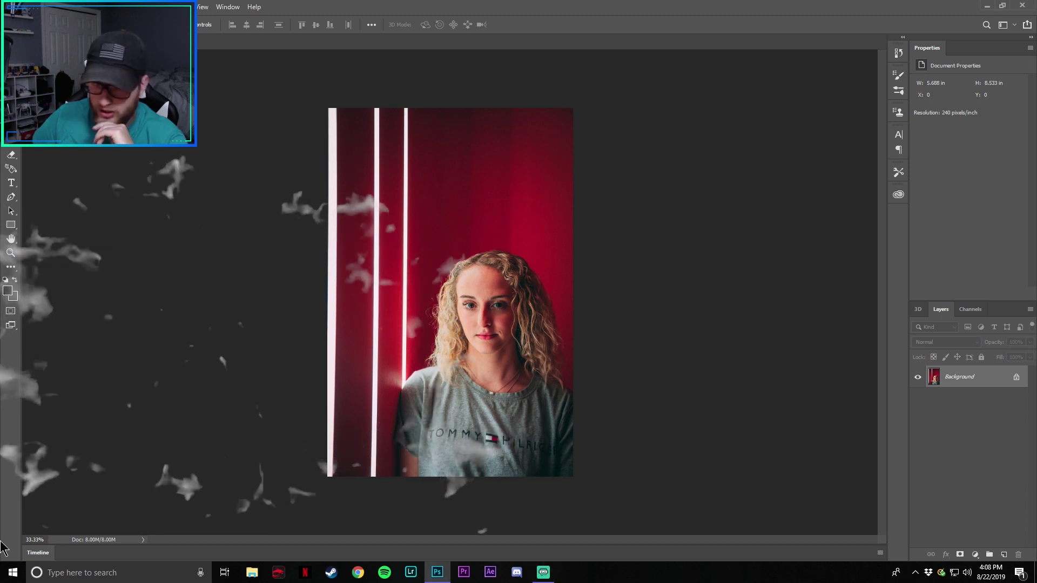
# Step: Set the foreground color to a bright purple, #dc67f1
pyautogui.click(19, 539)
pyautogui.write('100')
pyautogui.press('Return')
pyautogui.scroll(-1, 367, 408)
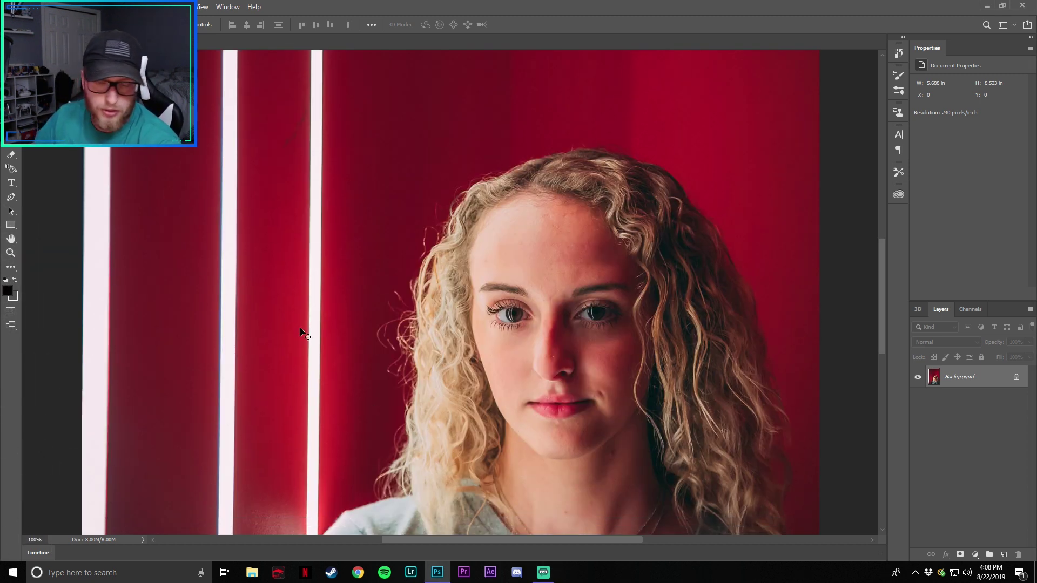
pyautogui.press('i')
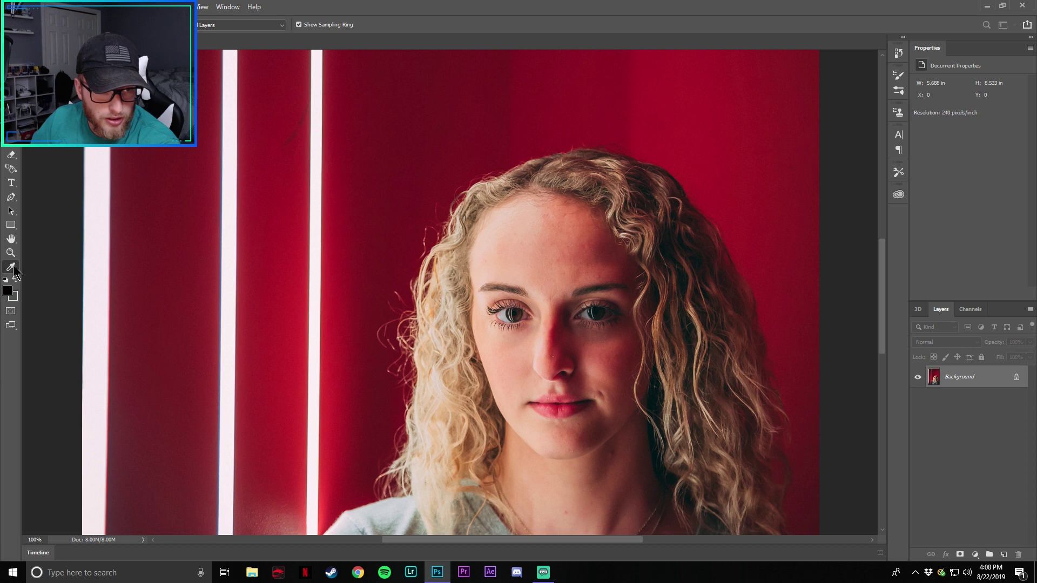
pyautogui.click(8, 291)
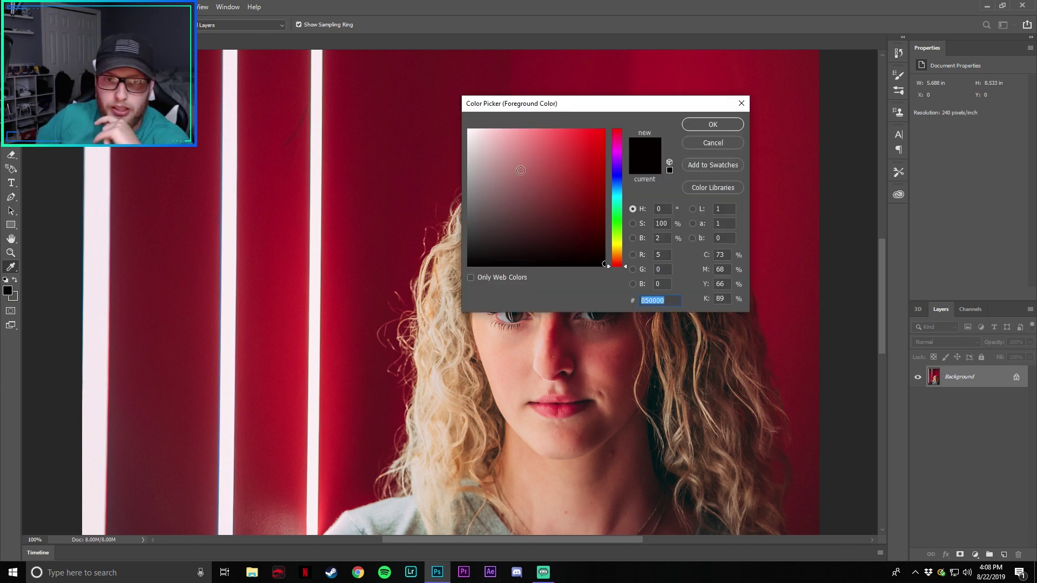
pyautogui.moveTo(623, 266); pyautogui.dragTo(547, 137)
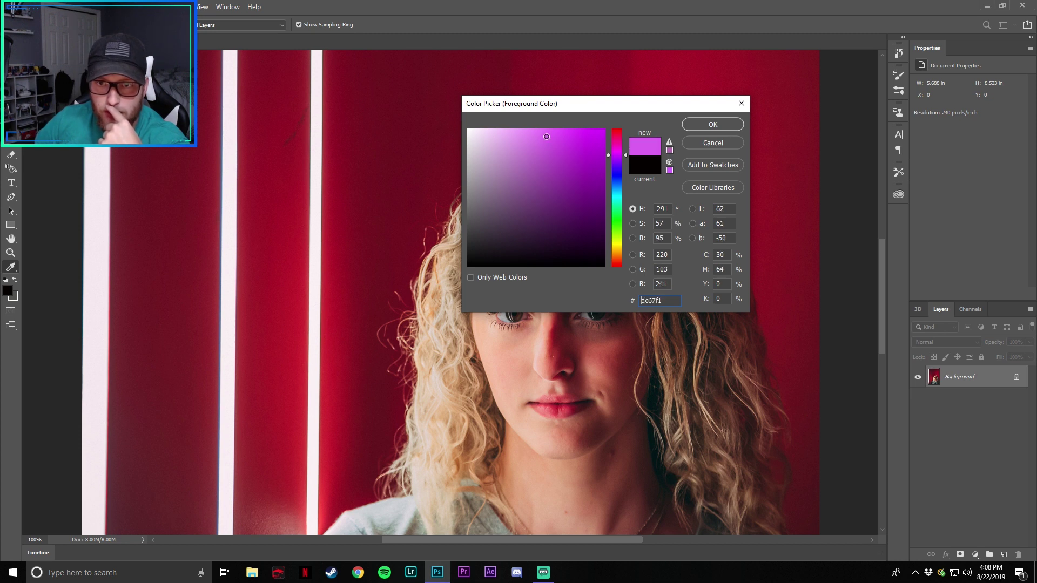
pyautogui.click(711, 126)
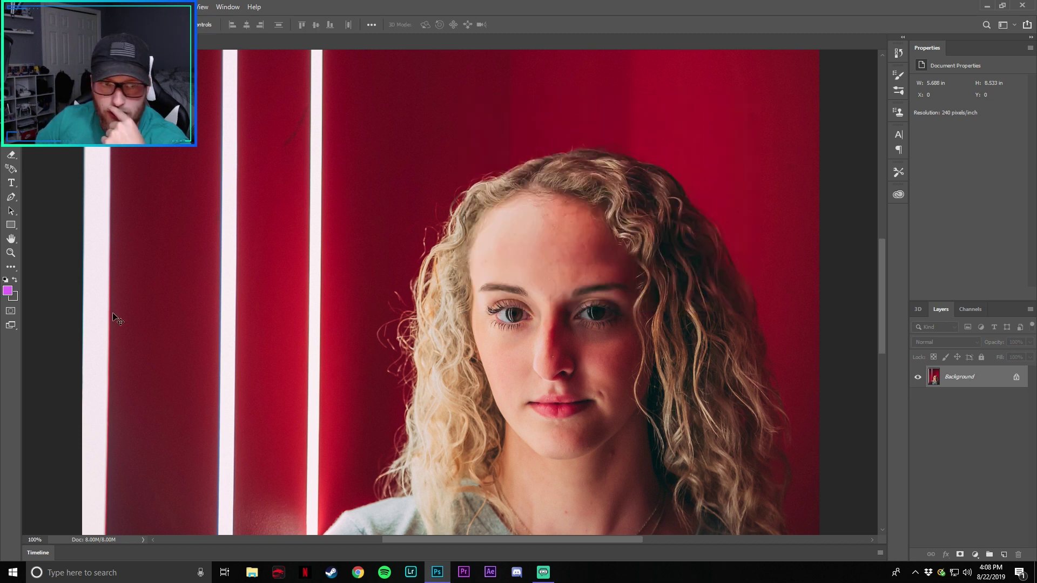
# Step: Set the background color to near-white, #fcfffc
pyautogui.click(14, 298)
pyautogui.moveTo(475, 218); pyautogui.dragTo(459, 120)
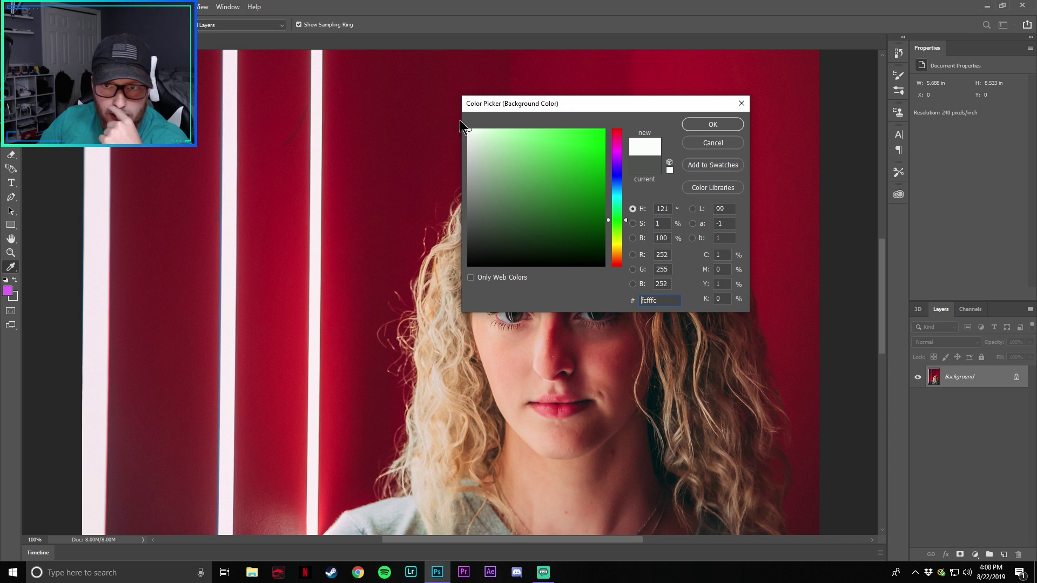
pyautogui.click(711, 124)
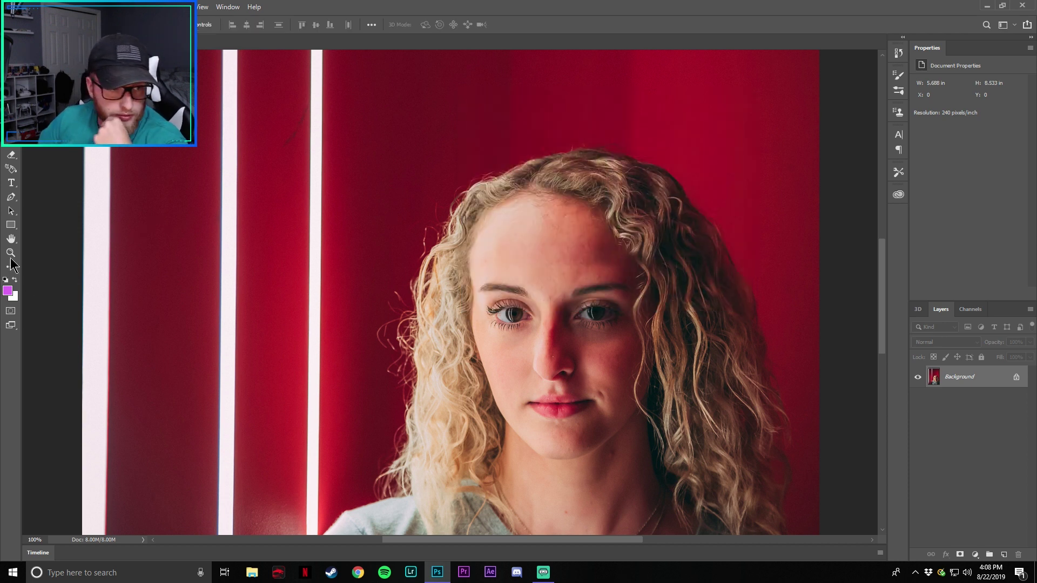
# Step: Paint small purple dots over the eye on the image's left side with a Hard Round brush
pyautogui.press('b')
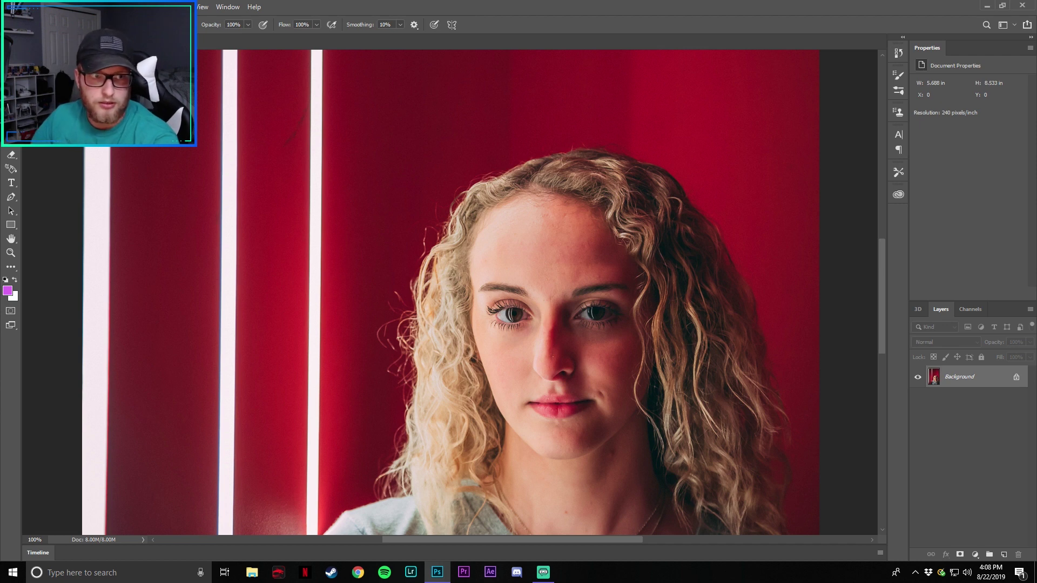
pyautogui.click(36, 25)
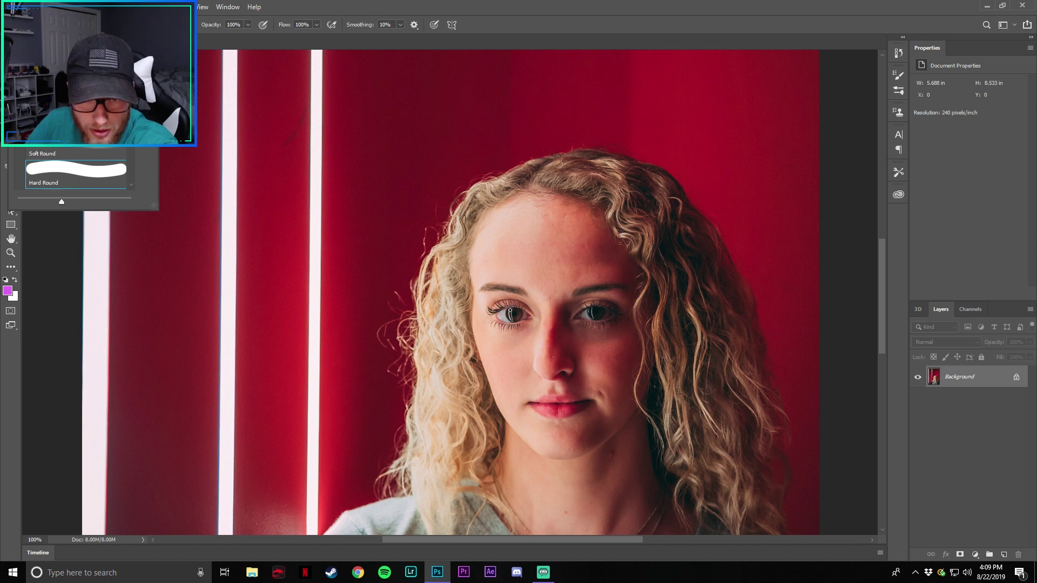
pyautogui.click(511, 309)
pyautogui.moveTo(502, 317)
pyautogui.mouseDown()
pyautogui.moveTo(526, 314)
pyautogui.moveTo(502, 316)
pyautogui.mouseUp()
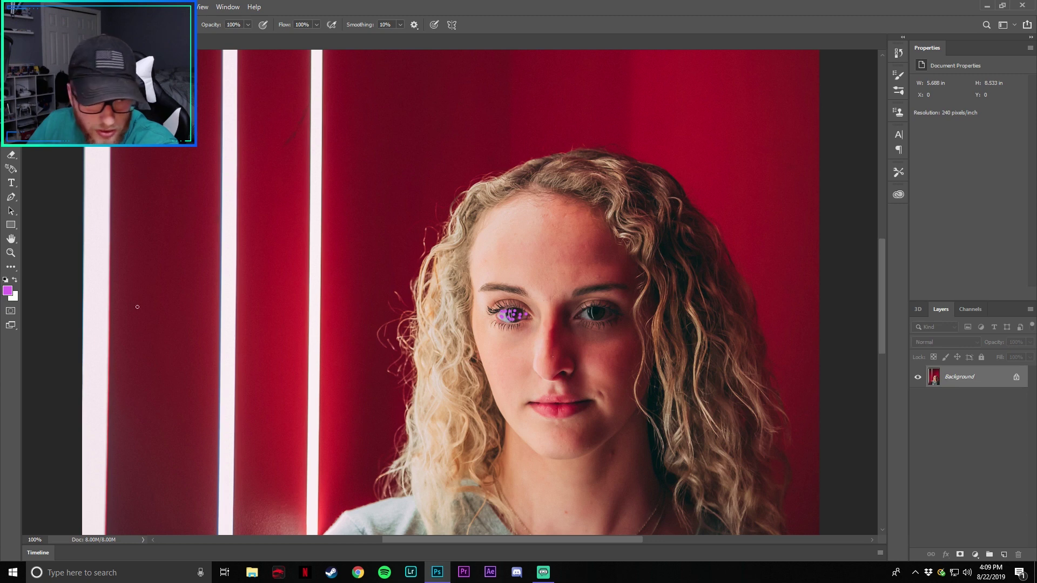
# Step: Layer white and purple dots over the same eye until it is densely covered, alternating the two paint colors
pyautogui.press('x')
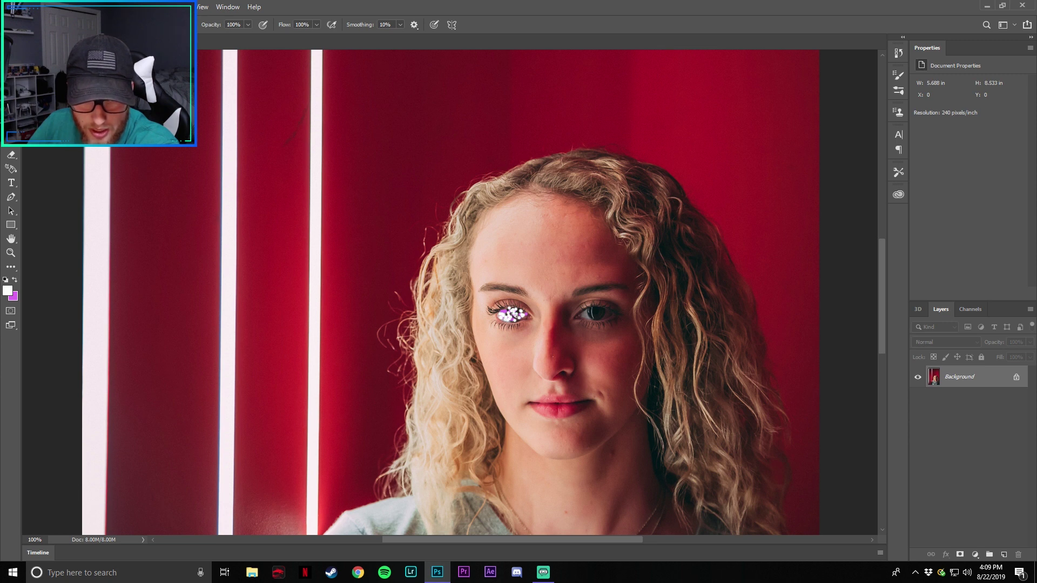
pyautogui.click(14, 279)
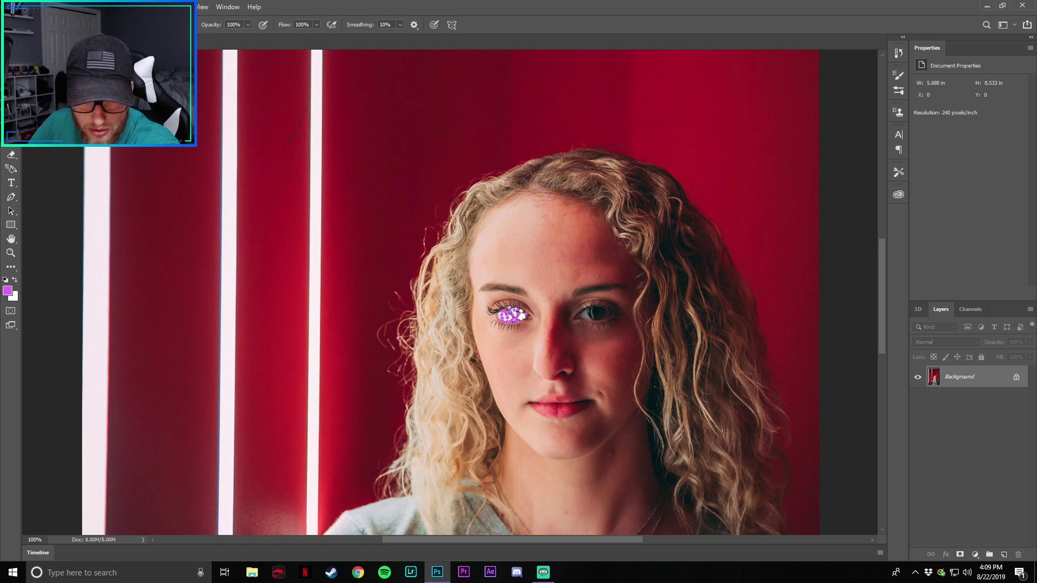
pyautogui.moveTo(522, 312); pyautogui.dragTo(527, 316)
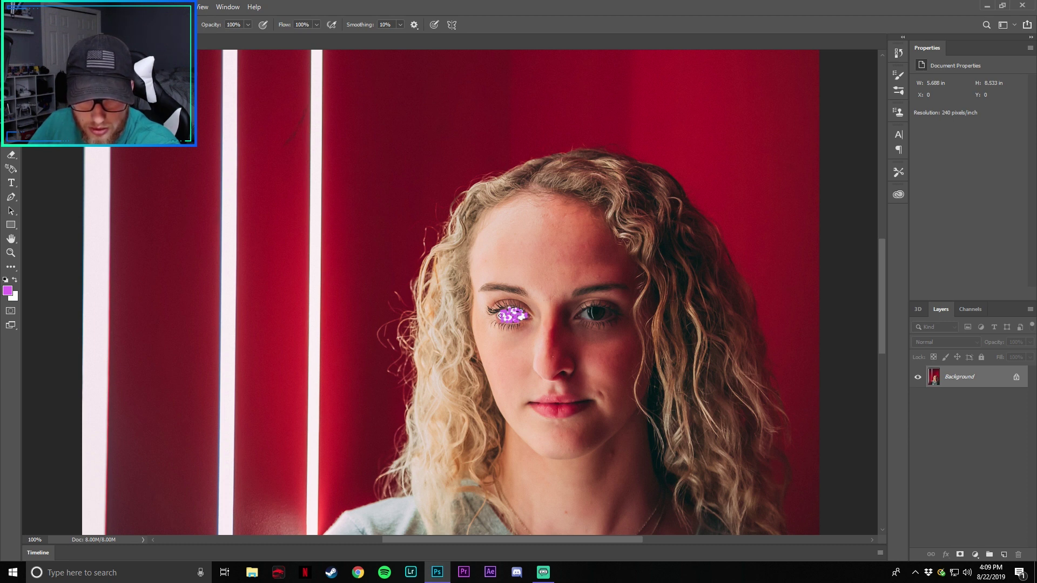
pyautogui.click(14, 279)
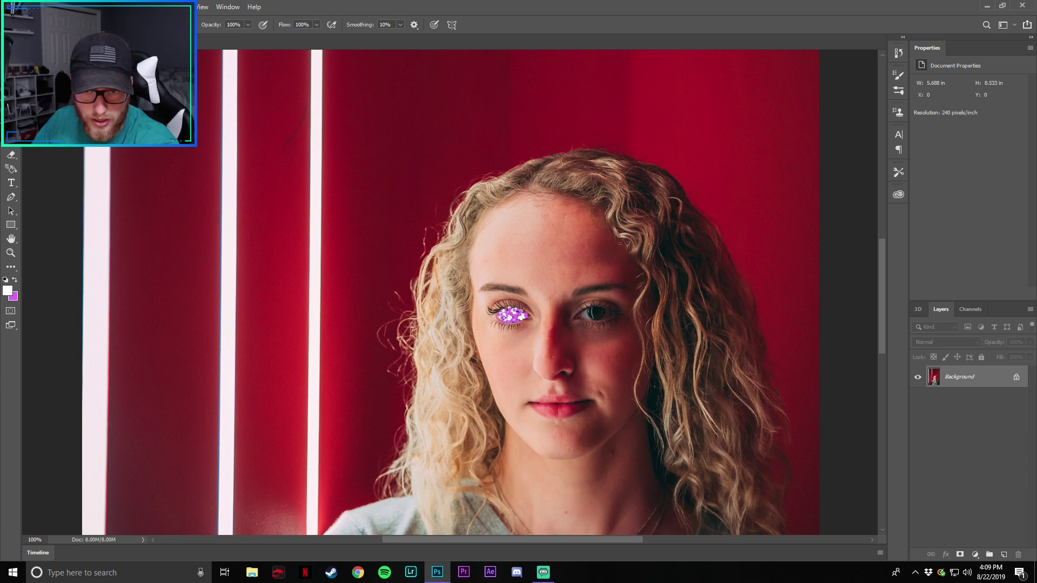
# Step: Cover the eye on the image's right side with a mix of small white and purple dots
pyautogui.click(592, 314)
pyautogui.click(601, 314)
pyautogui.click(592, 311)
pyautogui.click(587, 314)
pyautogui.click(584, 315)
pyautogui.click(599, 312)
pyautogui.press('x')
pyautogui.click(593, 313)
pyautogui.click(597, 314)
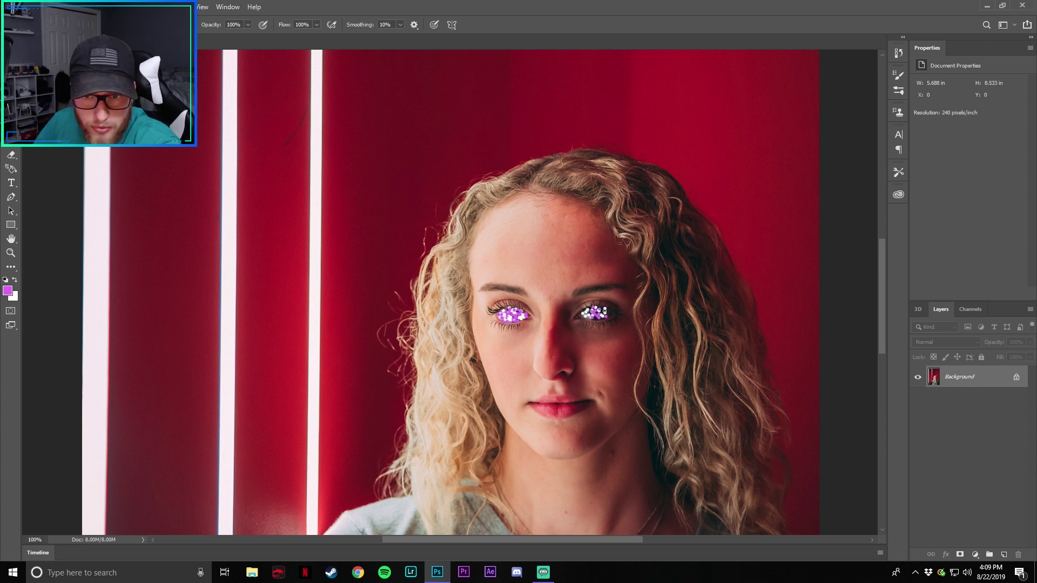
pyautogui.press('x')
pyautogui.click(588, 311)
pyautogui.click(591, 313)
# Step: Paint purple dots across the lower lip from one corner of the mouth to the other
pyautogui.press('x')
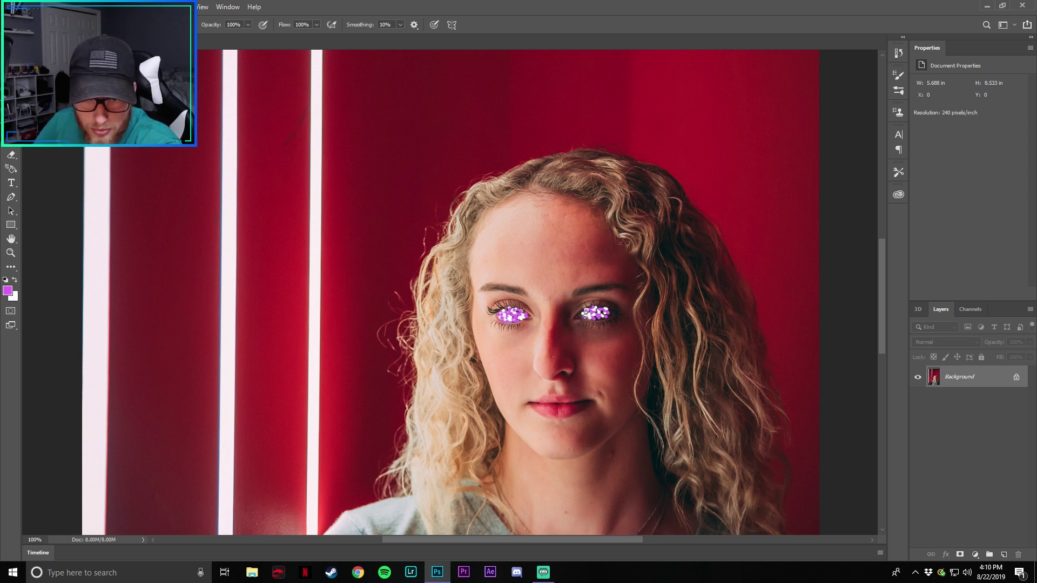
pyautogui.scroll(-2, 588, 317)
pyautogui.click(540, 349)
pyautogui.click(556, 352)
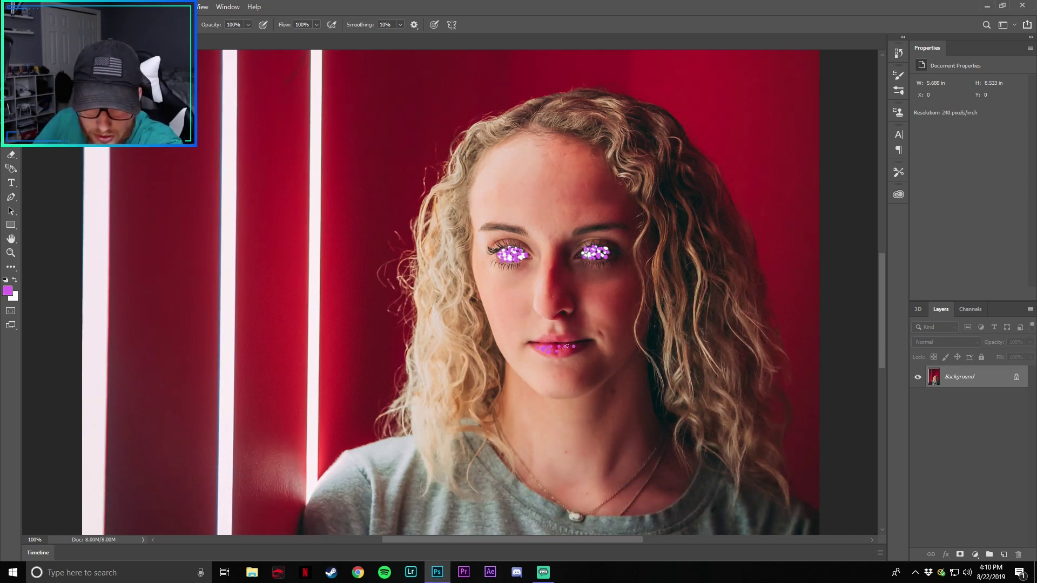
pyautogui.click(572, 349)
pyautogui.click(561, 353)
pyautogui.click(532, 345)
pyautogui.click(545, 352)
pyautogui.click(575, 349)
# Step: Add white dots between and below the purple ones along the lower lip
pyautogui.press('x')
pyautogui.click(546, 350)
pyautogui.click(555, 350)
pyautogui.click(572, 350)
pyautogui.click(539, 347)
pyautogui.click(555, 353)
pyautogui.click(547, 354)
pyautogui.click(569, 354)
pyautogui.click(574, 350)
pyautogui.click(563, 354)
# Step: Fill in the lower lip with a few more purple dots over the white ones
pyautogui.press('x')
pyautogui.click(535, 347)
pyautogui.click(547, 349)
pyautogui.click(572, 347)
pyautogui.click(543, 354)
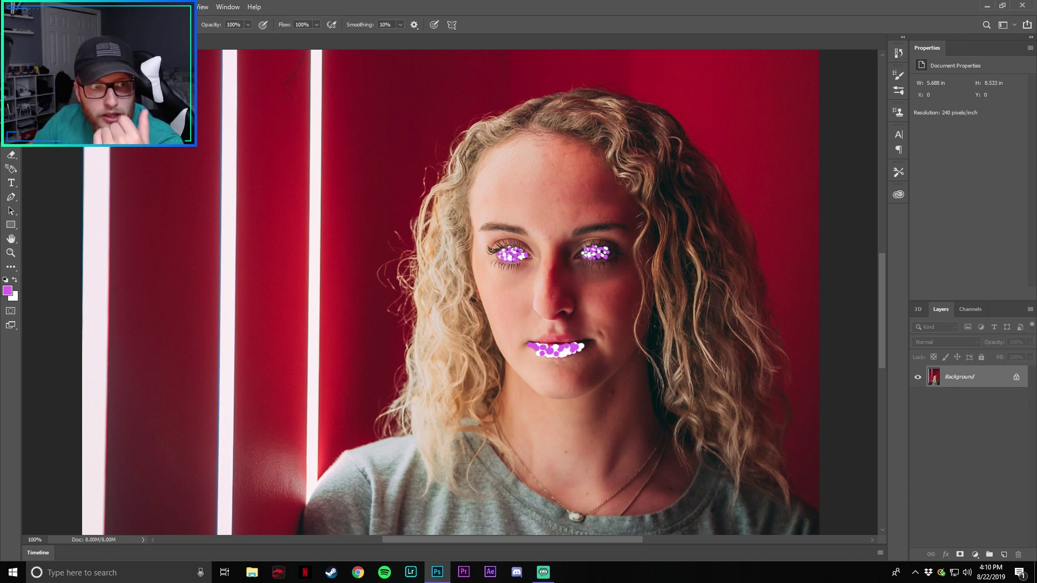
# Step: Open the Liquify filter for the Background layer with the painted eyes and lips in close view
pyautogui.hotkey('alt', 't')
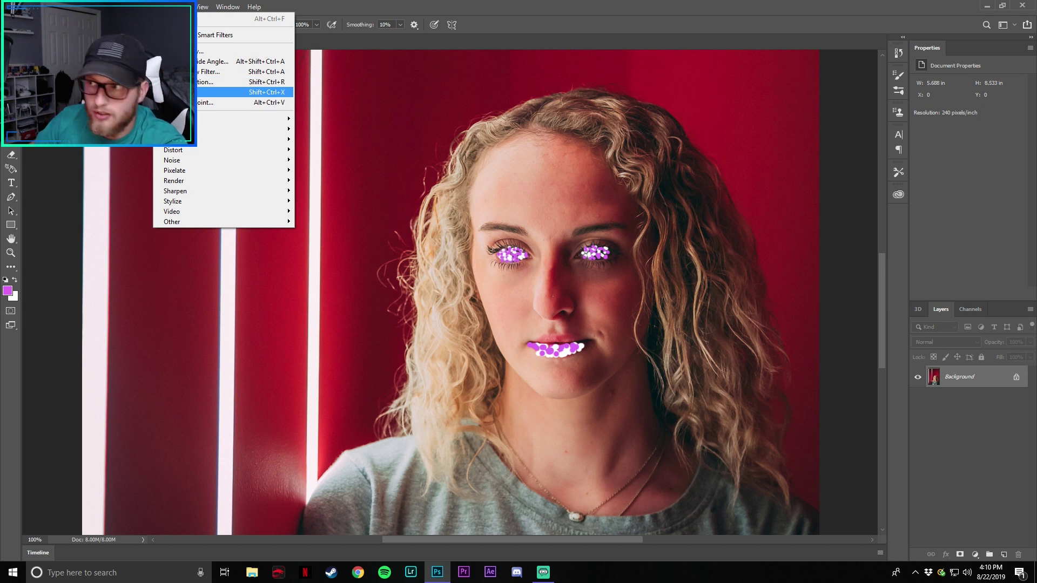
pyautogui.press('Return')
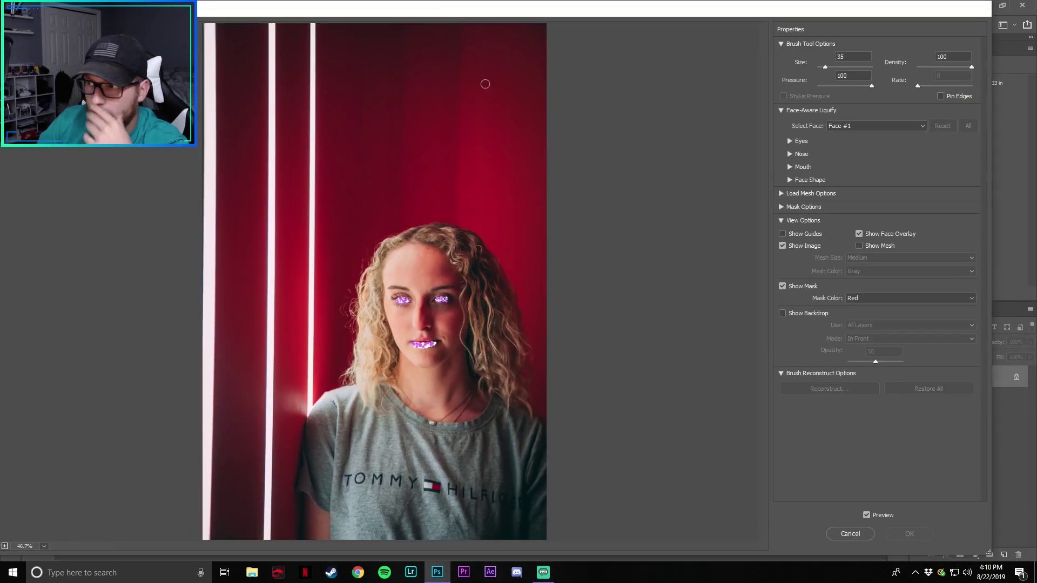
pyautogui.click(45, 547)
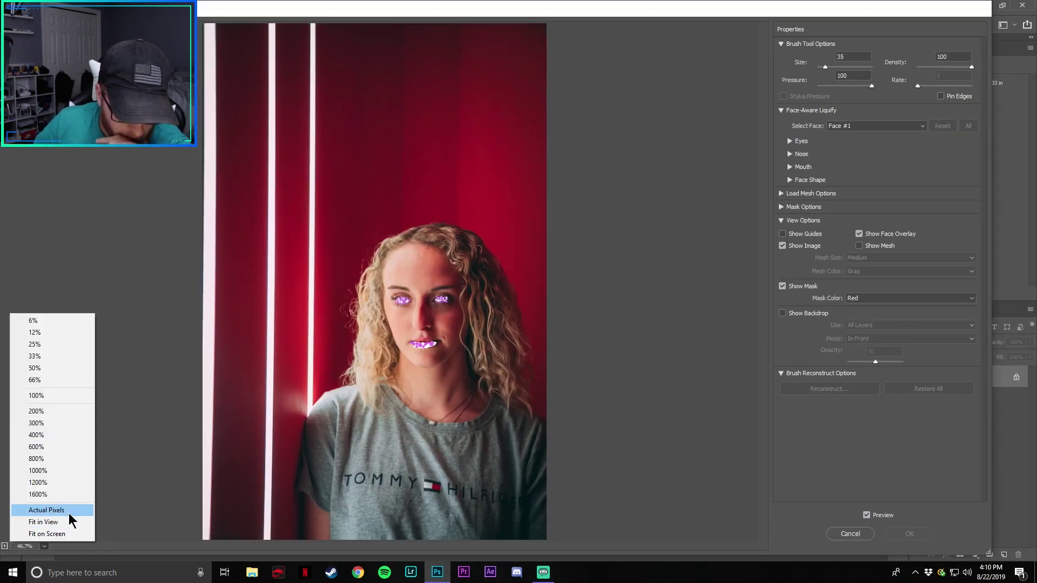
pyautogui.click(49, 395)
pyautogui.scroll(-3, 330, 261)
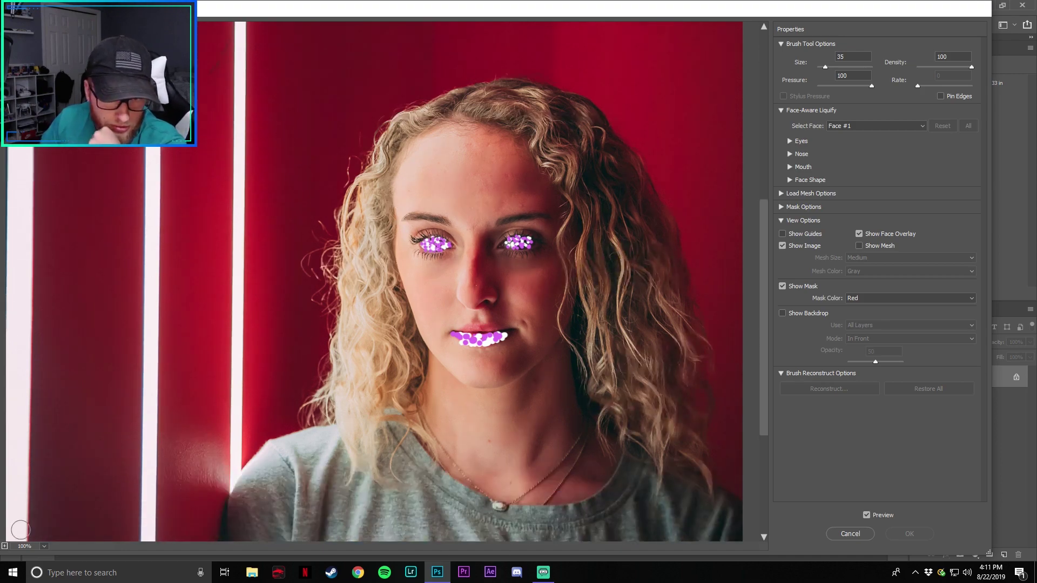
pyautogui.click(44, 546)
pyautogui.click(37, 411)
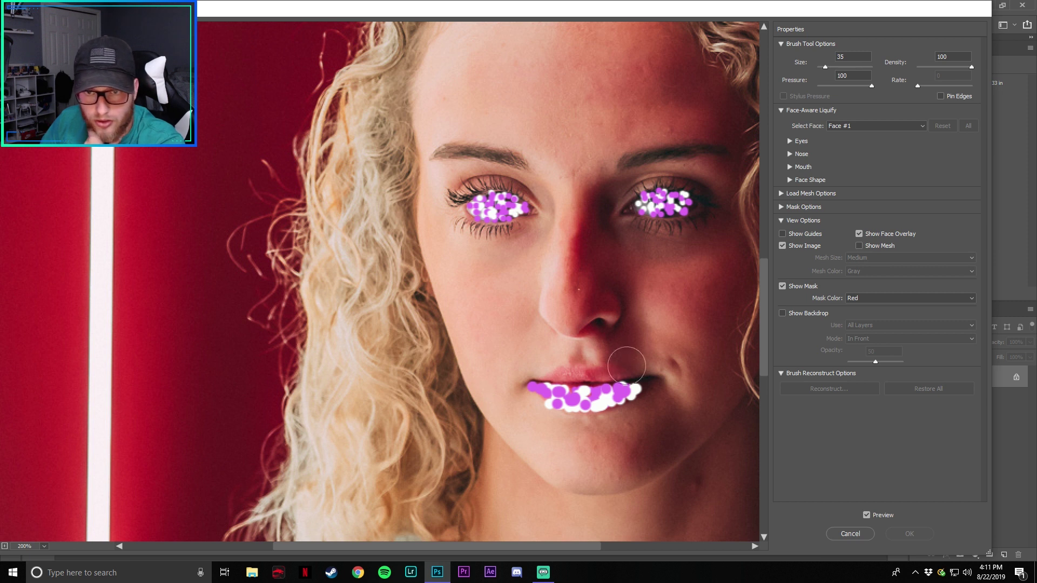
pyautogui.moveTo(535, 547); pyautogui.dragTo(552, 545)
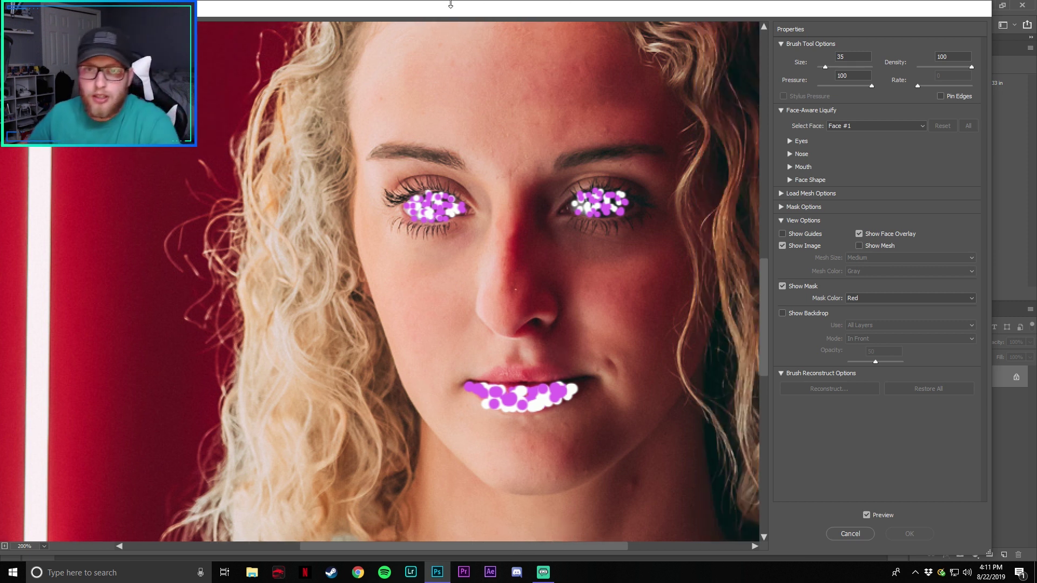
pyautogui.moveTo(465, 11)
pyautogui.mouseDown()
pyautogui.moveTo(570, 9)
pyautogui.moveTo(492, 6)
pyautogui.moveTo(501, 6)
pyautogui.mouseUp()
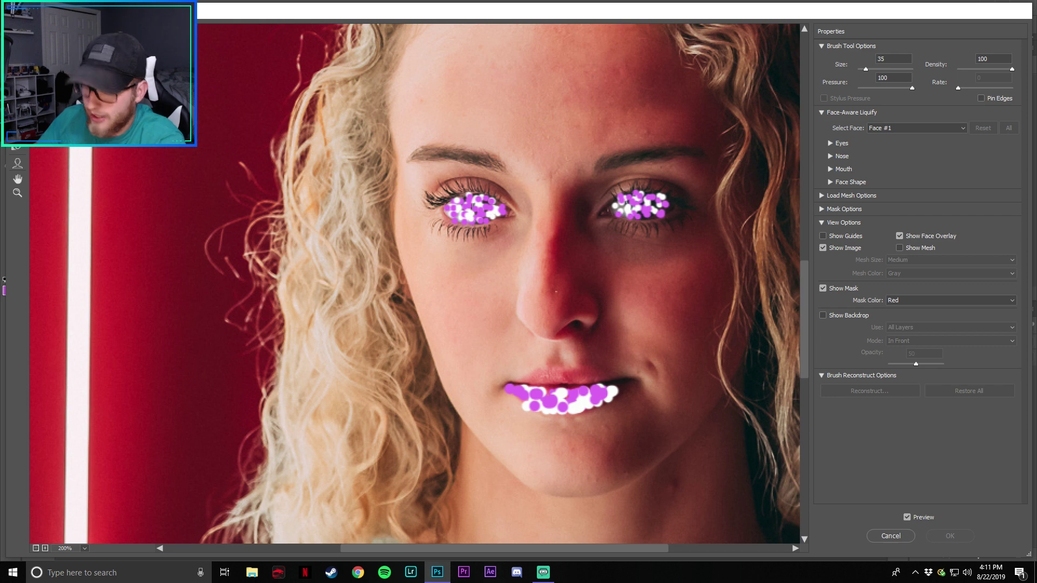
pyautogui.hotkey('alt', 'Tab')
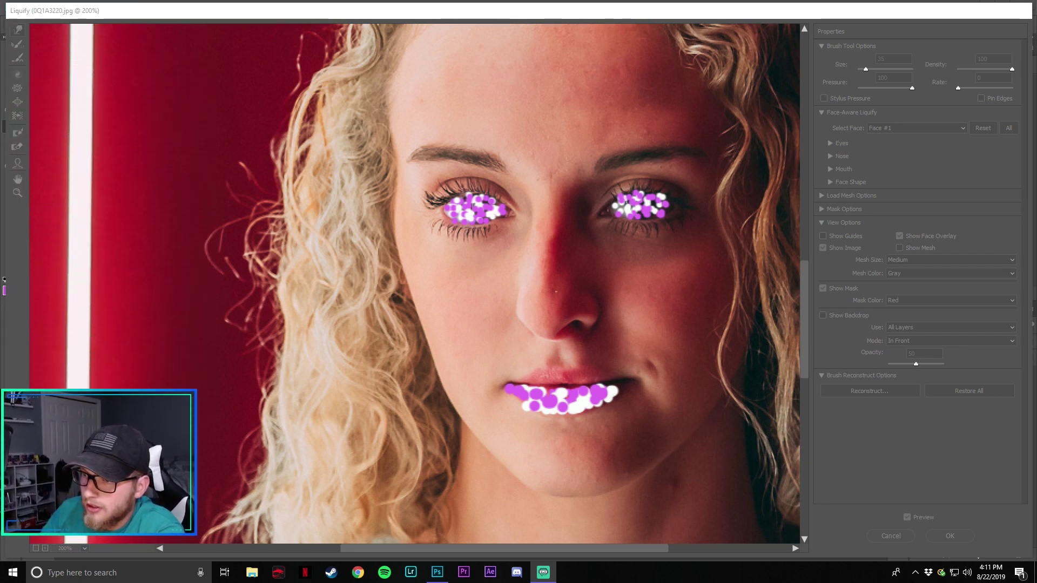
pyautogui.click(612, 286)
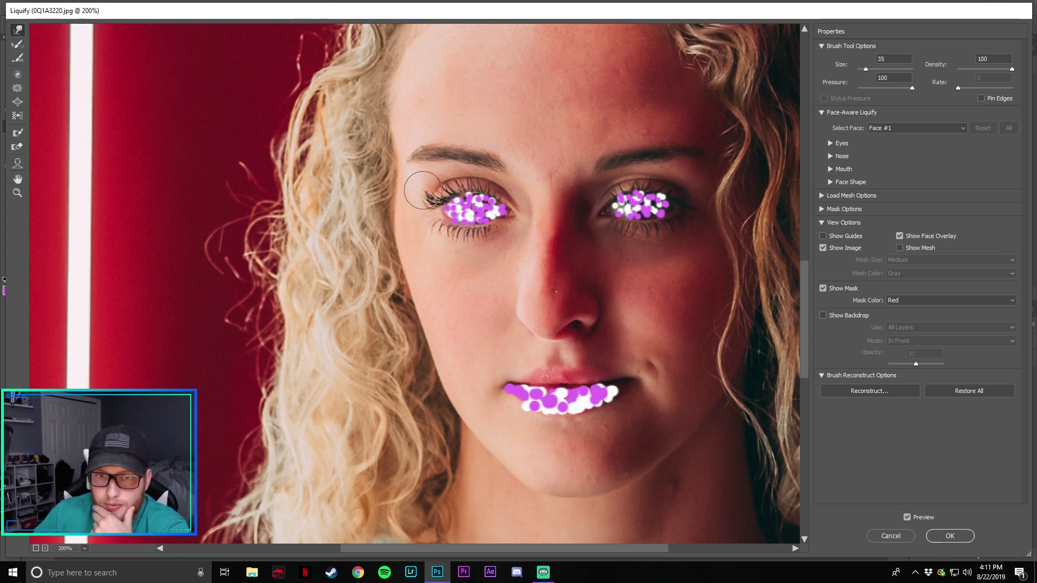
# Step: Set the Liquify brush size to 6 and pull the dots on the left-hand eye downward into narrow drips with Forward Warp
pyautogui.moveTo(864, 69); pyautogui.dragTo(863, 69)
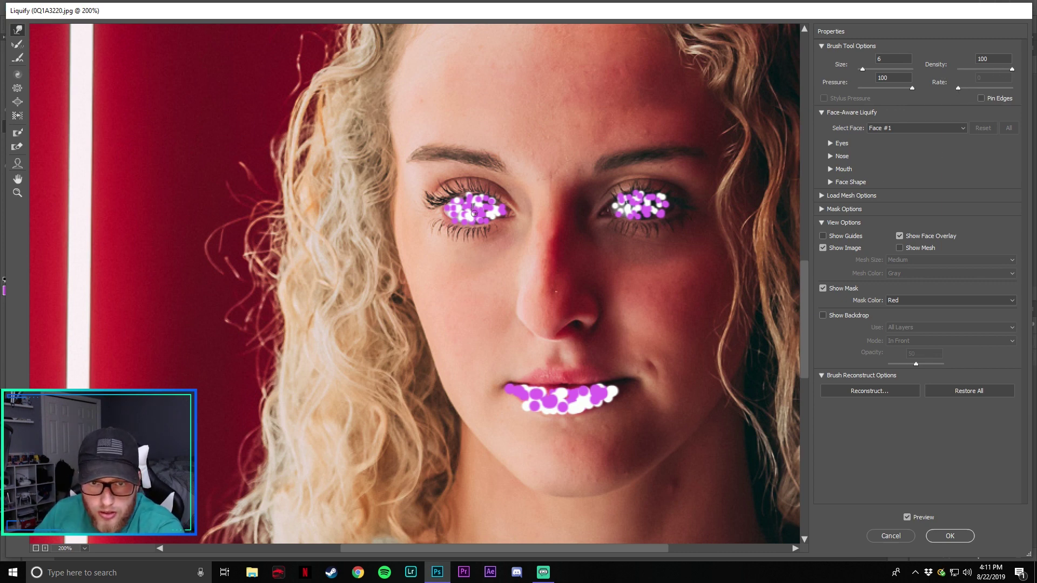
pyautogui.moveTo(471, 226)
pyautogui.mouseDown()
pyautogui.moveTo(472, 256)
pyautogui.moveTo(475, 205)
pyautogui.moveTo(465, 258)
pyautogui.mouseUp()
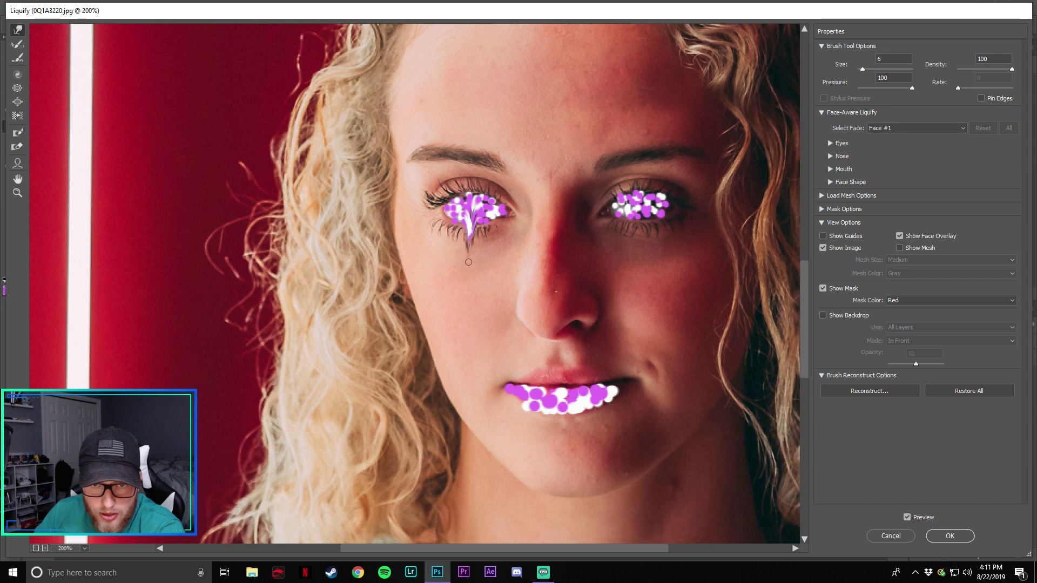
pyautogui.moveTo(472, 211); pyautogui.dragTo(469, 243)
pyautogui.moveTo(474, 205); pyautogui.dragTo(464, 267)
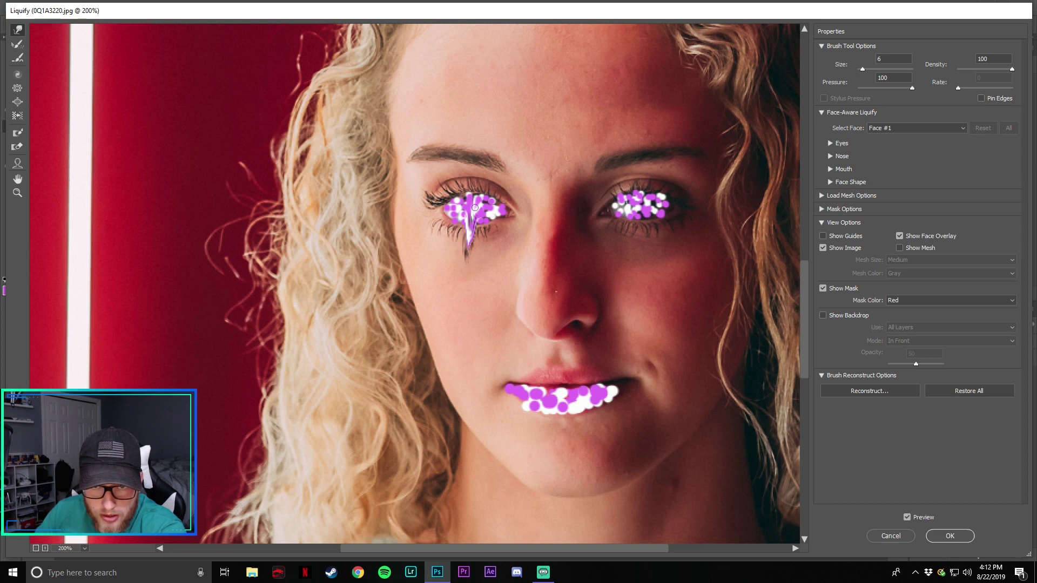
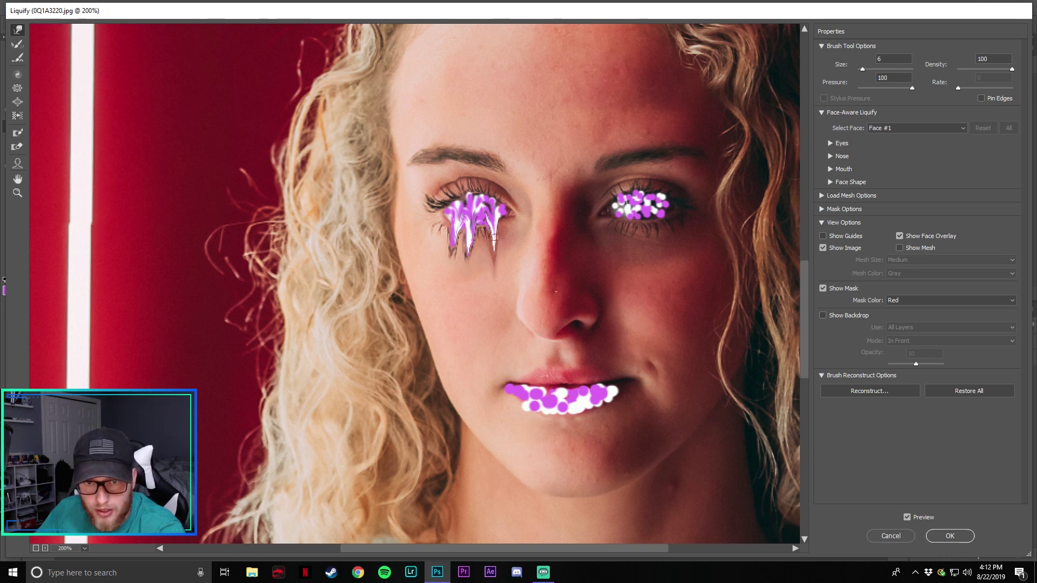
# Step: Warp the outer end of the left-hand eyebrow, and lengthen and thicken the drips below that eye at brush size 12
pyautogui.moveTo(432, 159); pyautogui.dragTo(419, 167)
pyautogui.moveTo(862, 69); pyautogui.dragTo(863, 70)
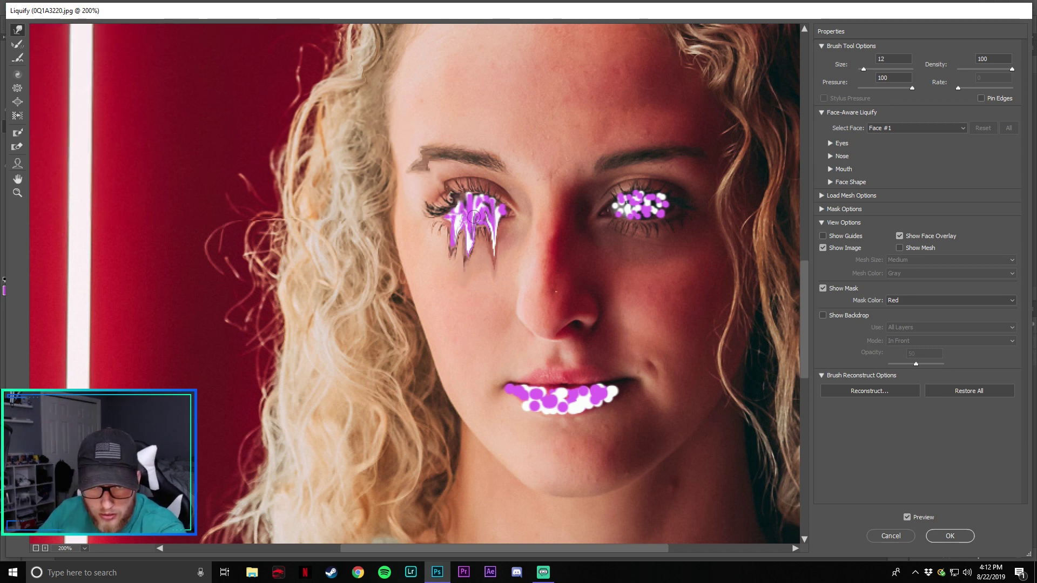
pyautogui.moveTo(468, 216)
pyautogui.mouseDown()
pyautogui.moveTo(474, 275)
pyautogui.moveTo(473, 225)
pyautogui.moveTo(498, 261)
pyautogui.moveTo(494, 223)
pyautogui.moveTo(496, 274)
pyautogui.mouseUp()
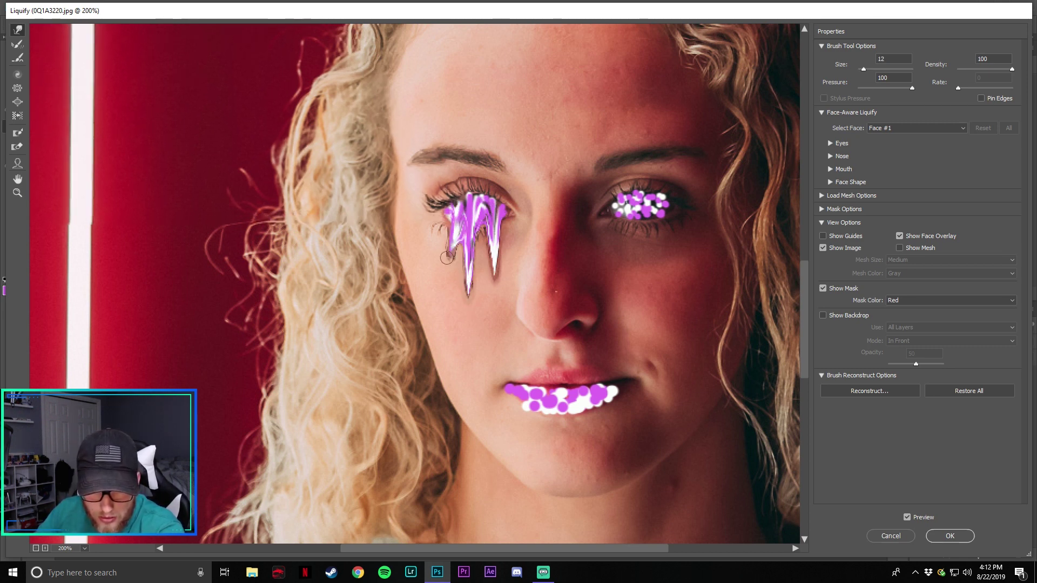
pyautogui.moveTo(451, 238)
pyautogui.mouseDown()
pyautogui.moveTo(453, 268)
pyautogui.moveTo(472, 238)
pyautogui.moveTo(469, 281)
pyautogui.mouseUp()
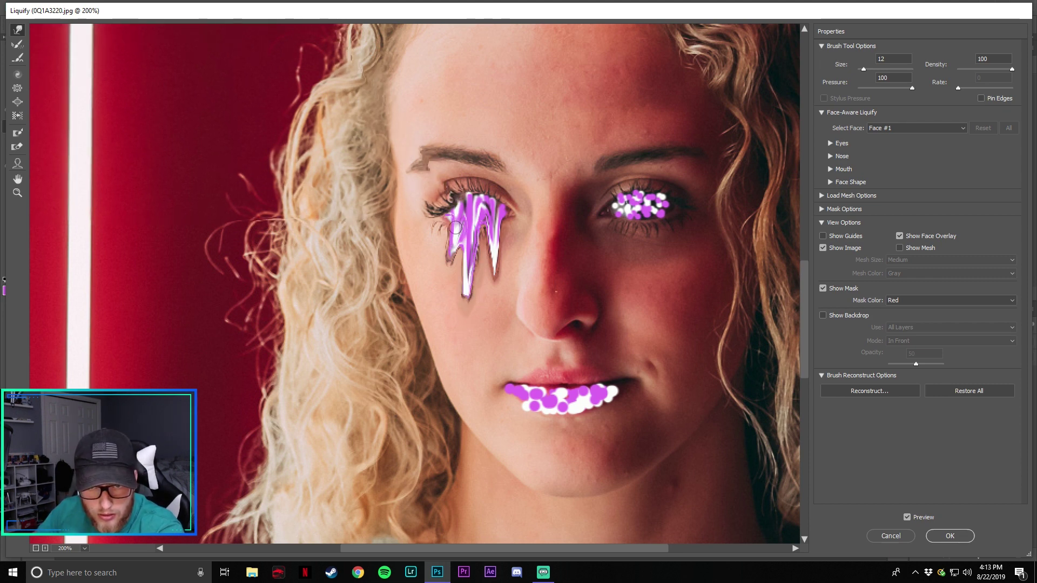
pyautogui.moveTo(453, 216); pyautogui.dragTo(451, 251)
# Step: Pull the dots on the right-hand eye downward into long, narrow drips with Forward Warp and apply the Liquify filter
pyautogui.moveTo(642, 204); pyautogui.dragTo(644, 248)
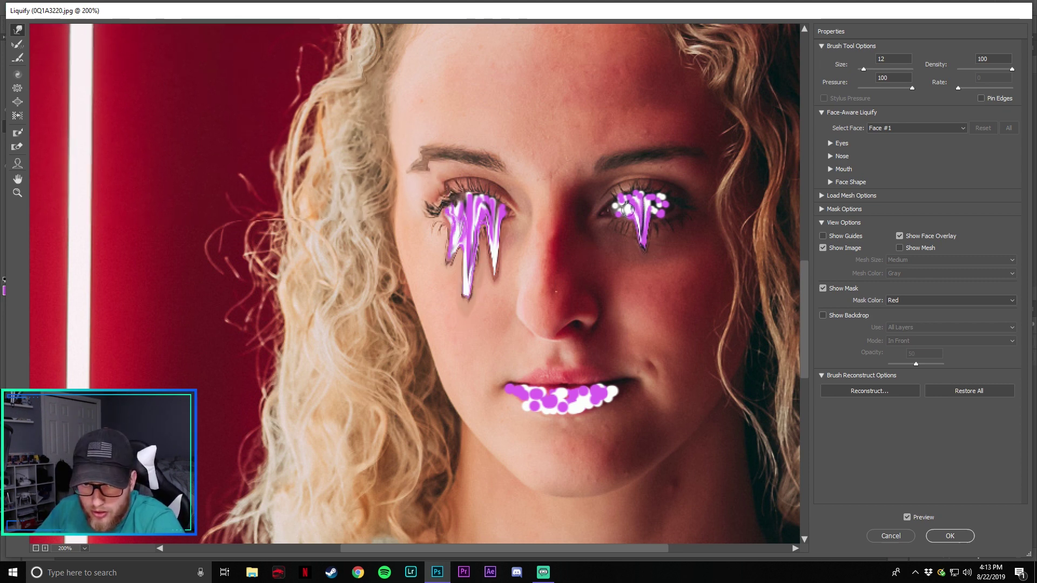
pyautogui.moveTo(610, 202); pyautogui.dragTo(605, 253)
pyautogui.moveTo(625, 201); pyautogui.dragTo(602, 253)
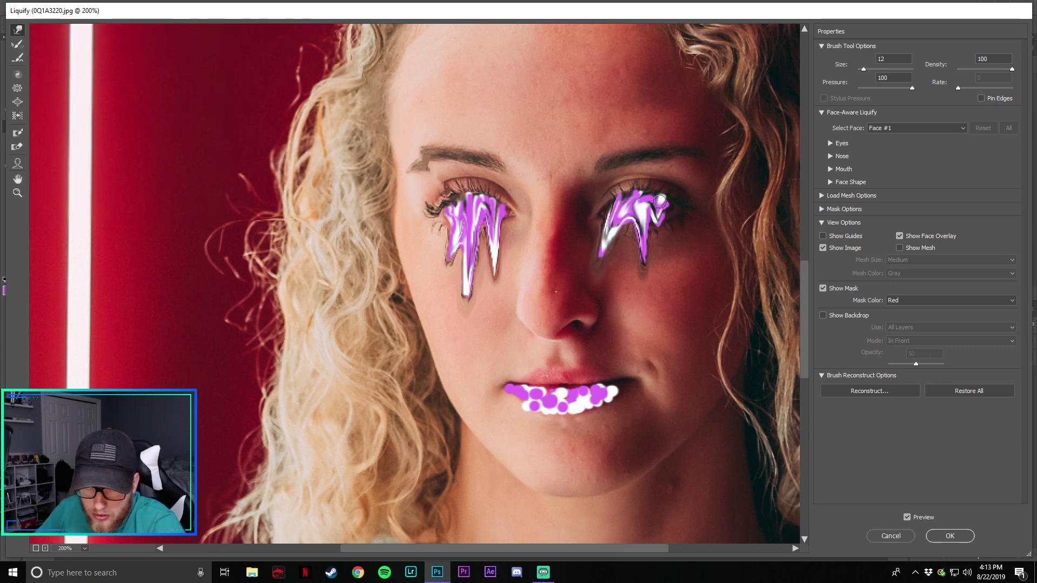
pyautogui.moveTo(655, 204); pyautogui.dragTo(648, 289)
pyautogui.moveTo(652, 223); pyautogui.dragTo(644, 329)
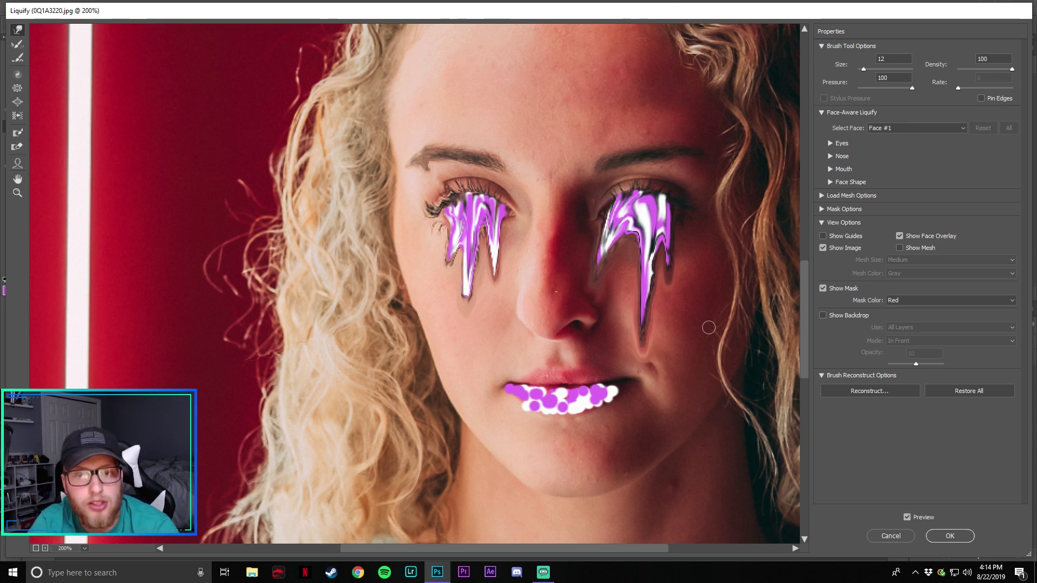
pyautogui.scroll(-3, 629, 216)
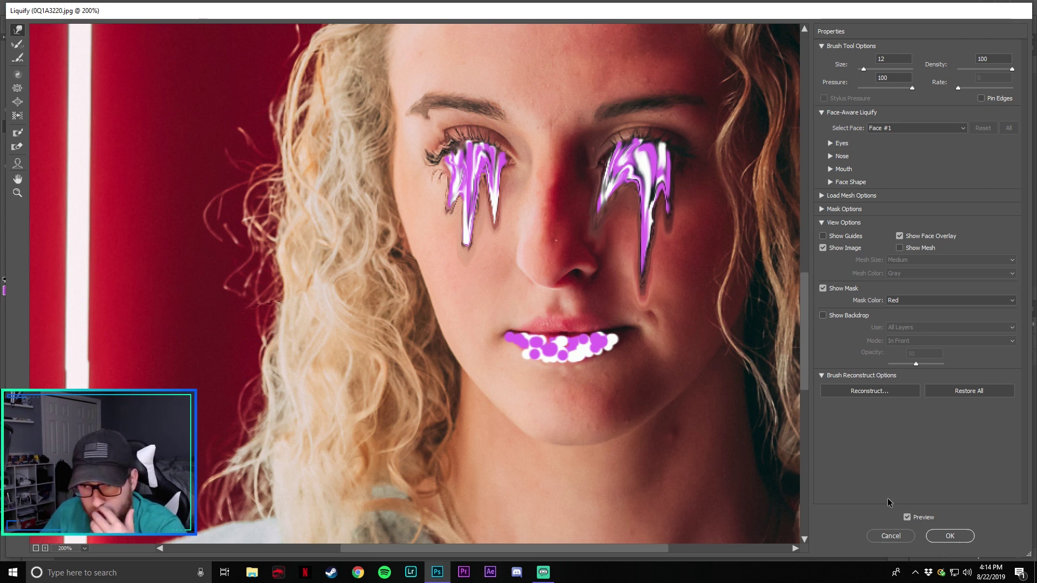
pyautogui.click(950, 535)
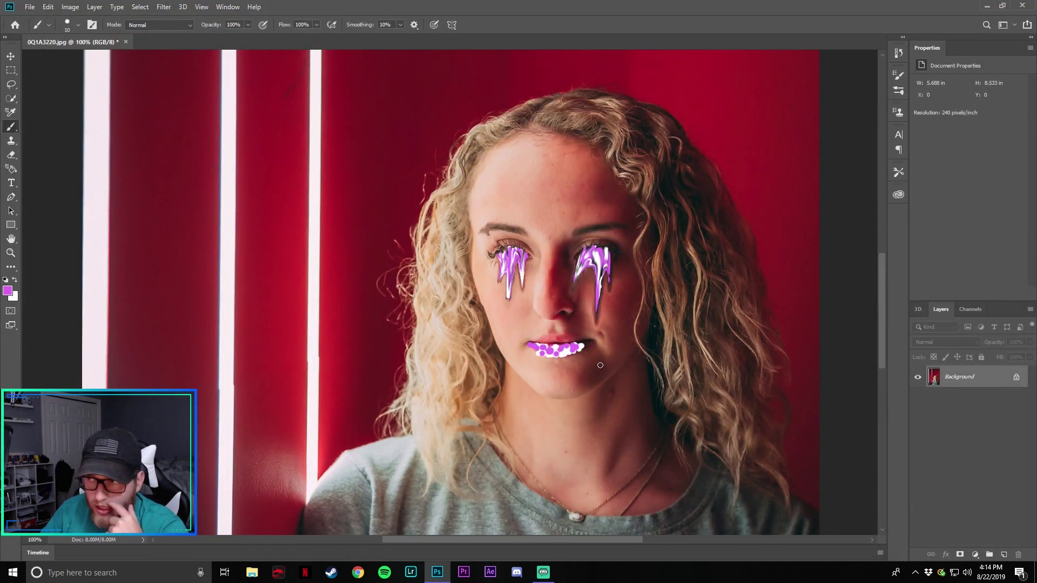
# Step: Set the foreground colour to black (000000) for the Brush tool
pyautogui.click(8, 291)
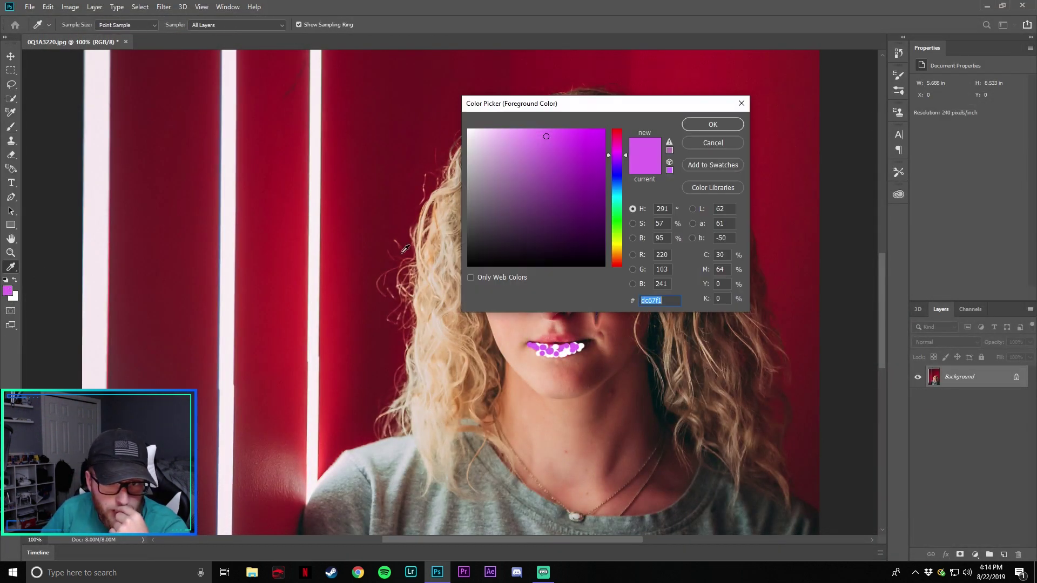
pyautogui.click(468, 265)
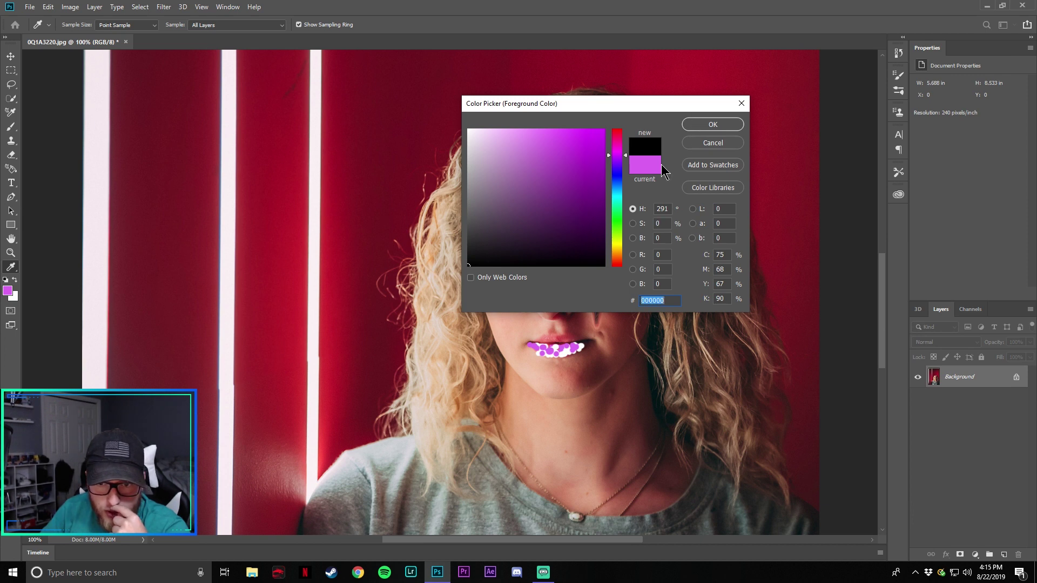
pyautogui.click(711, 125)
pyautogui.press('b')
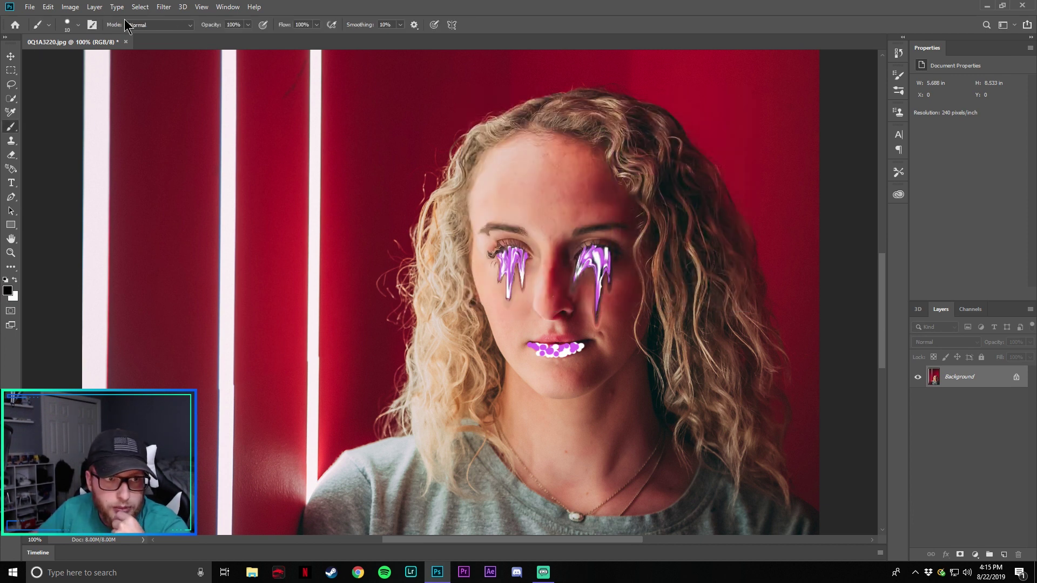
# Step: Set the hard round brush to 6 px and dab small black dots across the painted lower lip
pyautogui.click(79, 25)
pyautogui.moveTo(61, 60); pyautogui.dragTo(61, 61)
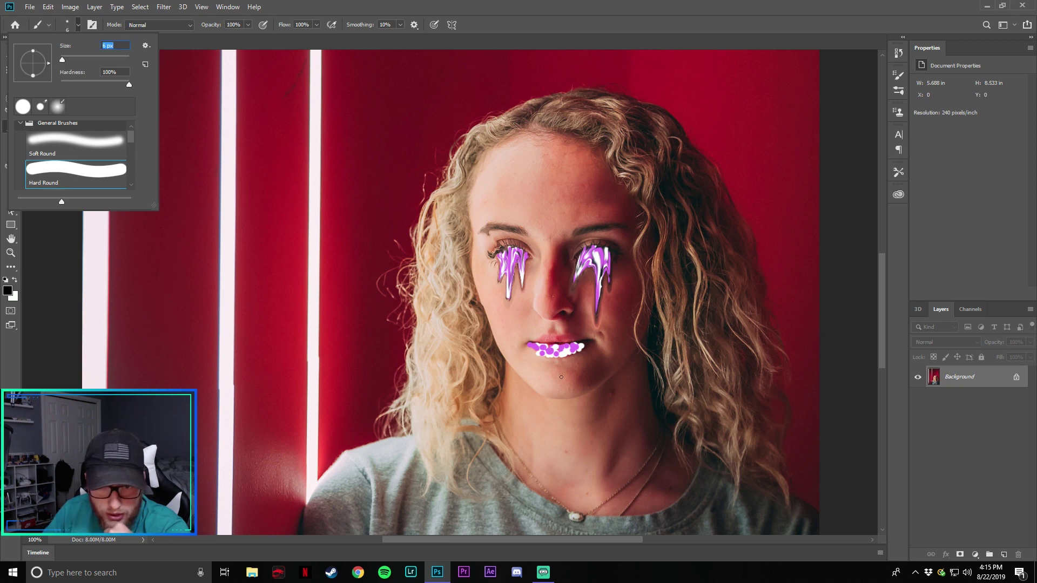
pyautogui.press('Return')
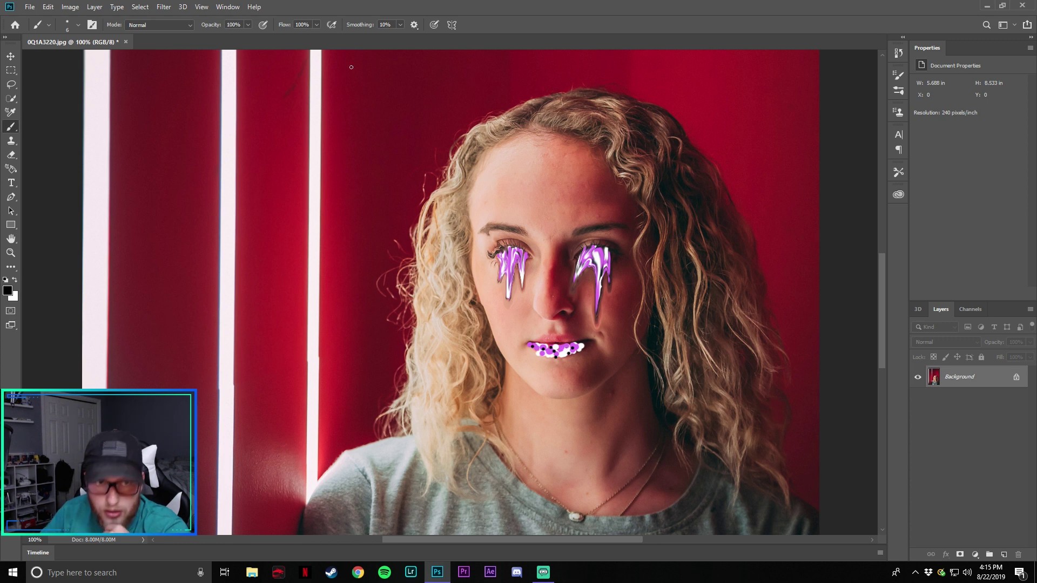
# Step: Reopen Liquify at 200% and pull the dots along the lower lip downward into several drips with Forward Warp at brush size 12
pyautogui.click(164, 7)
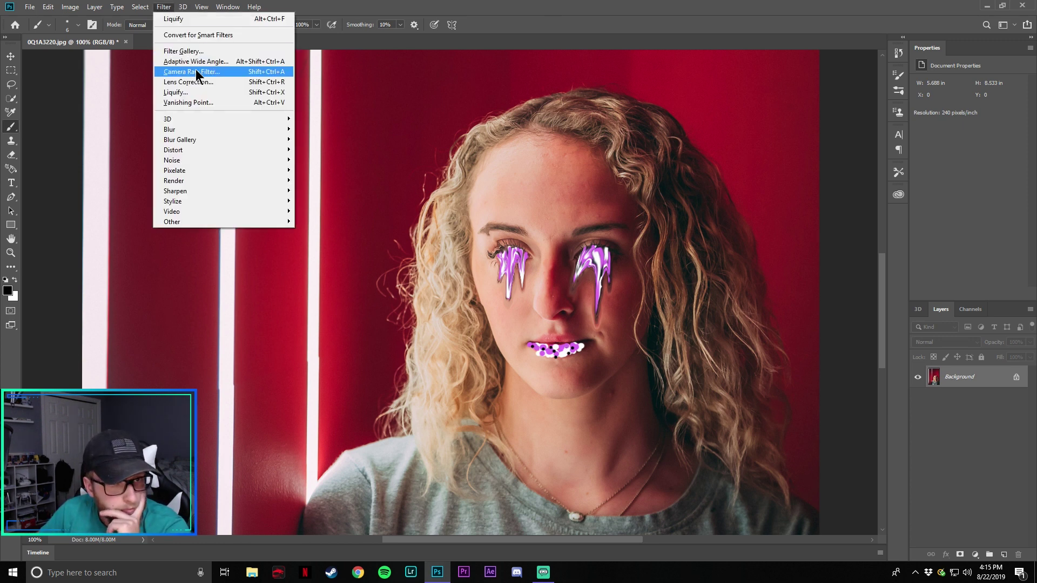
pyautogui.click(193, 92)
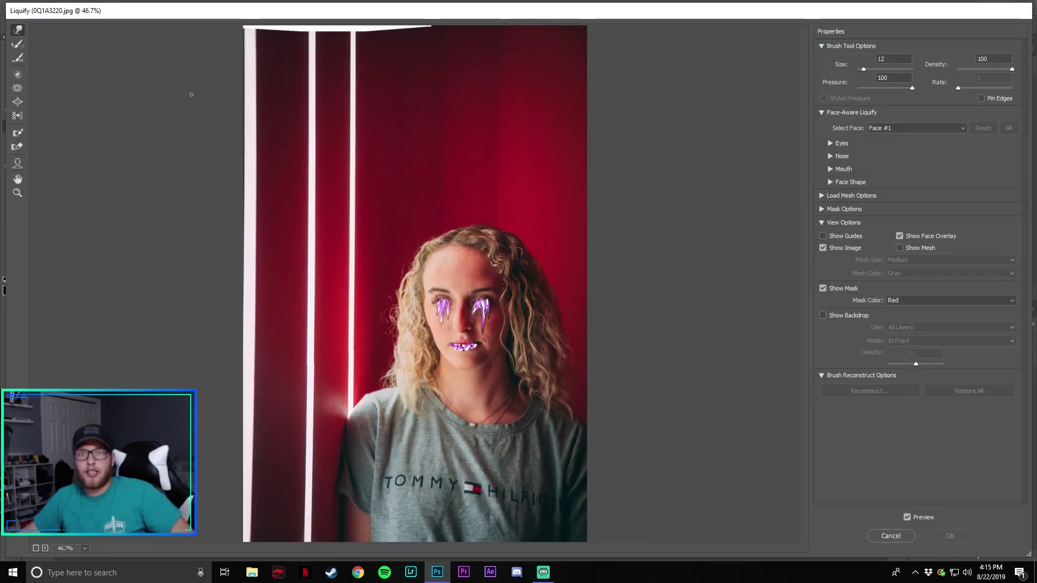
pyautogui.click(84, 548)
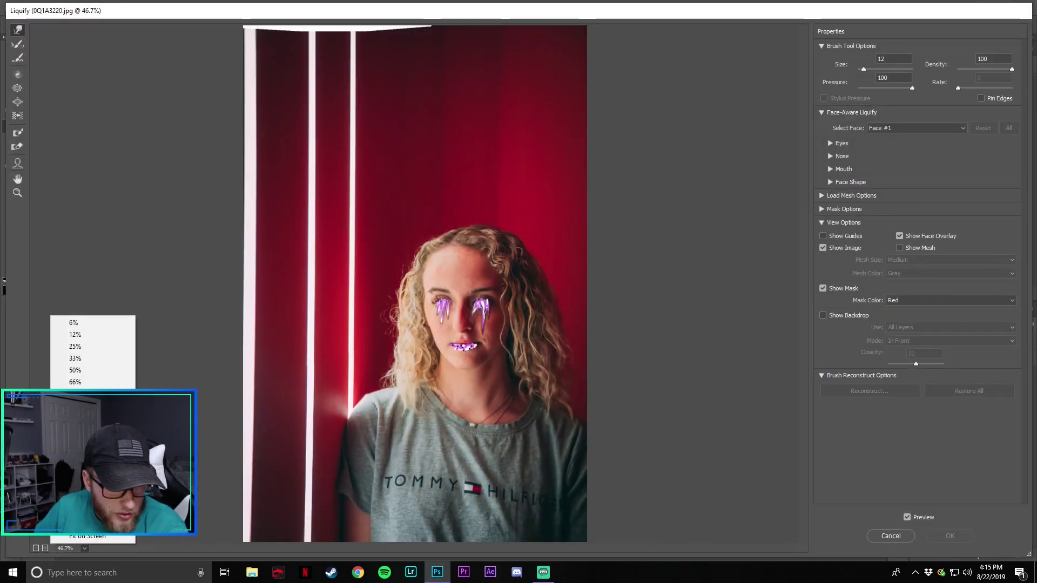
pyautogui.click(75, 406)
pyautogui.scroll(-5, 610, 357)
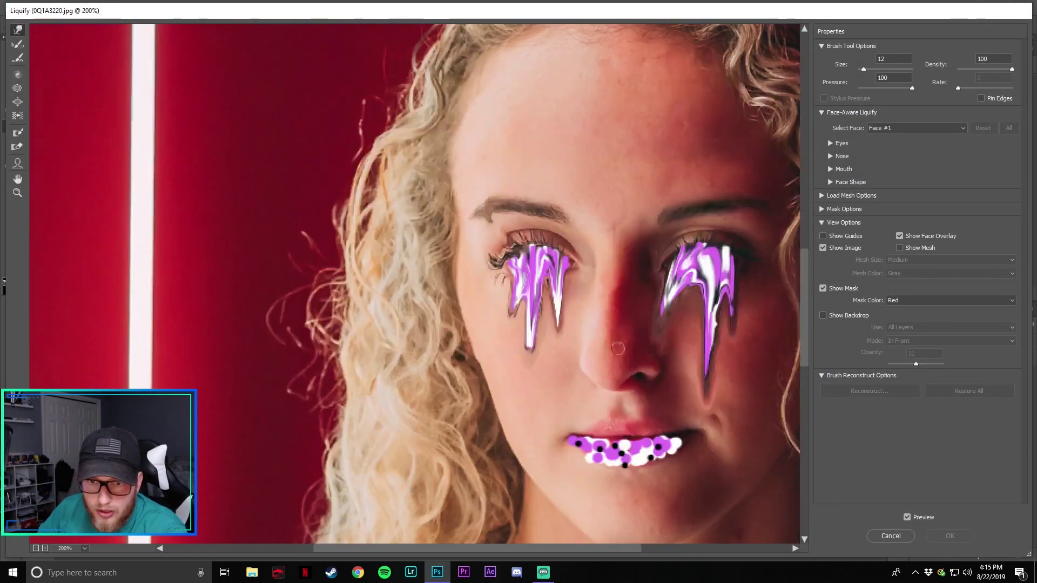
pyautogui.moveTo(625, 231)
pyautogui.mouseDown()
pyautogui.moveTo(634, 274)
pyautogui.moveTo(622, 283)
pyautogui.moveTo(625, 321)
pyautogui.mouseUp()
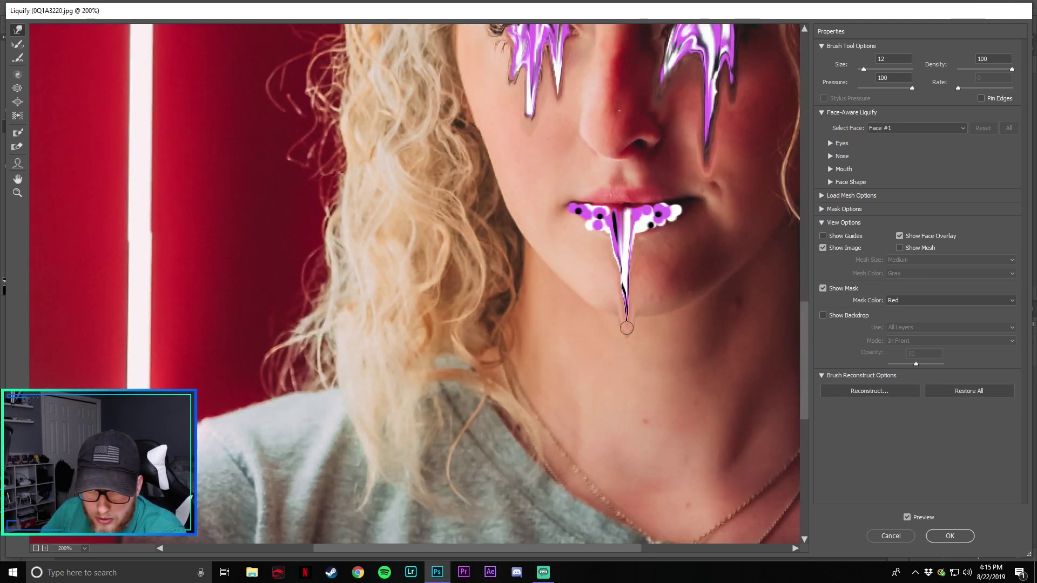
pyautogui.moveTo(600, 216); pyautogui.dragTo(602, 294)
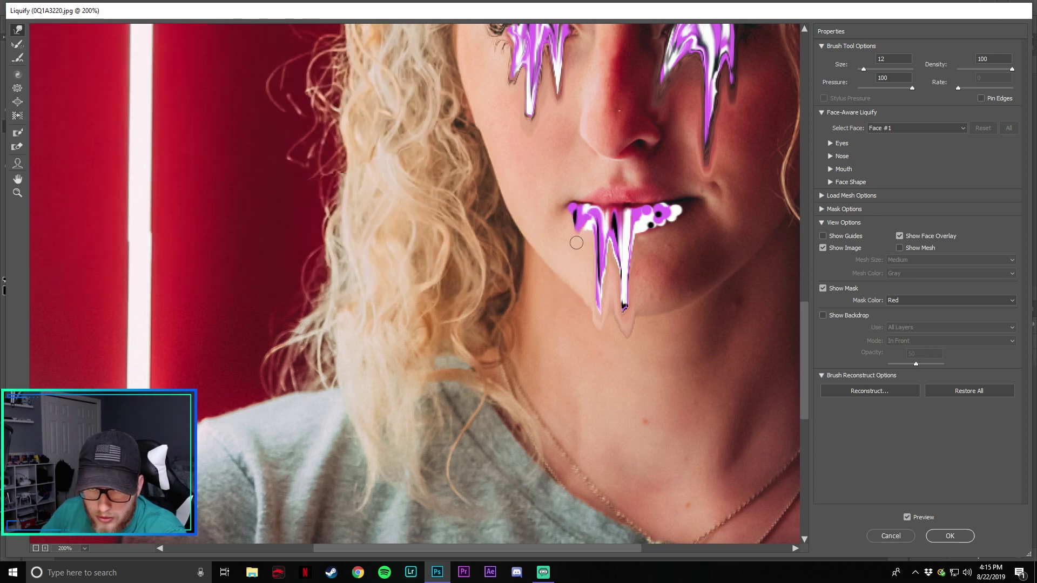
pyautogui.moveTo(575, 209); pyautogui.dragTo(579, 253)
pyautogui.moveTo(637, 221); pyautogui.dragTo(622, 367)
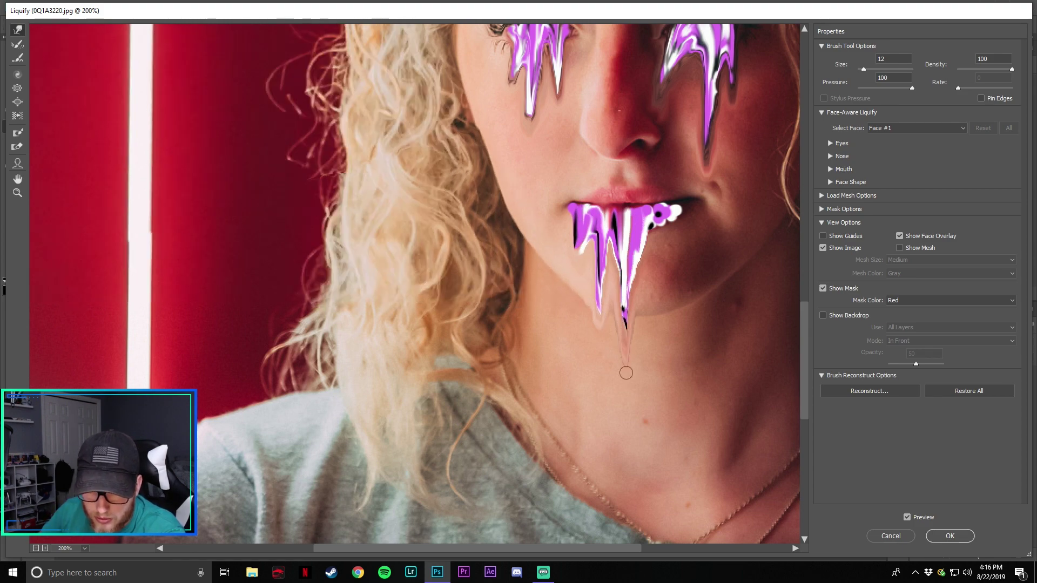
pyautogui.moveTo(662, 216); pyautogui.dragTo(669, 287)
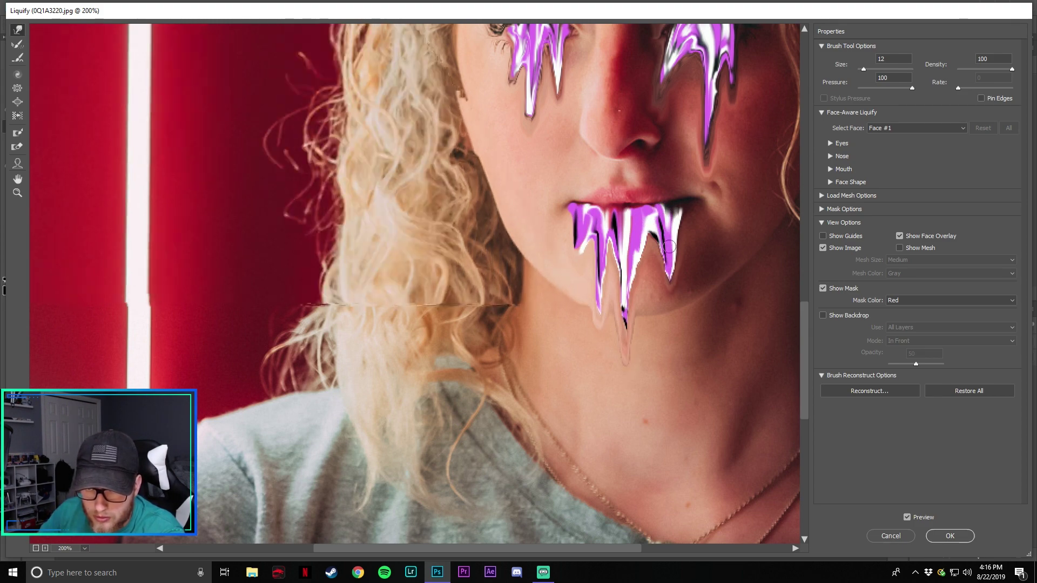
# Step: Lengthen the central lip drip past the chin, reshape the drip beside it, and apply the Liquify filter
pyautogui.moveTo(627, 237); pyautogui.dragTo(629, 324)
pyautogui.moveTo(624, 232); pyautogui.dragTo(630, 378)
pyautogui.moveTo(597, 281); pyautogui.dragTo(602, 311)
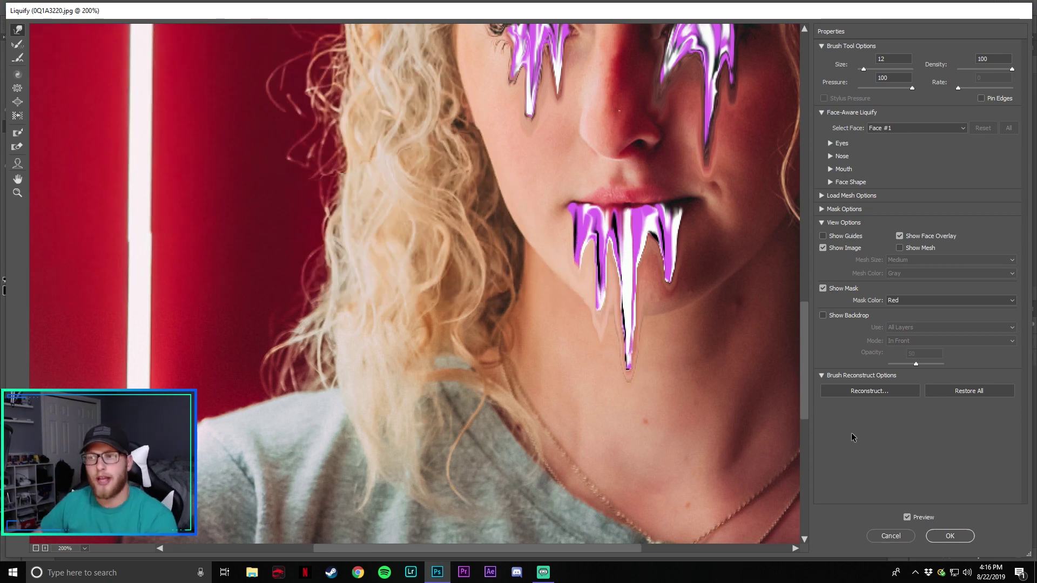
pyautogui.scroll(3, 677, 411)
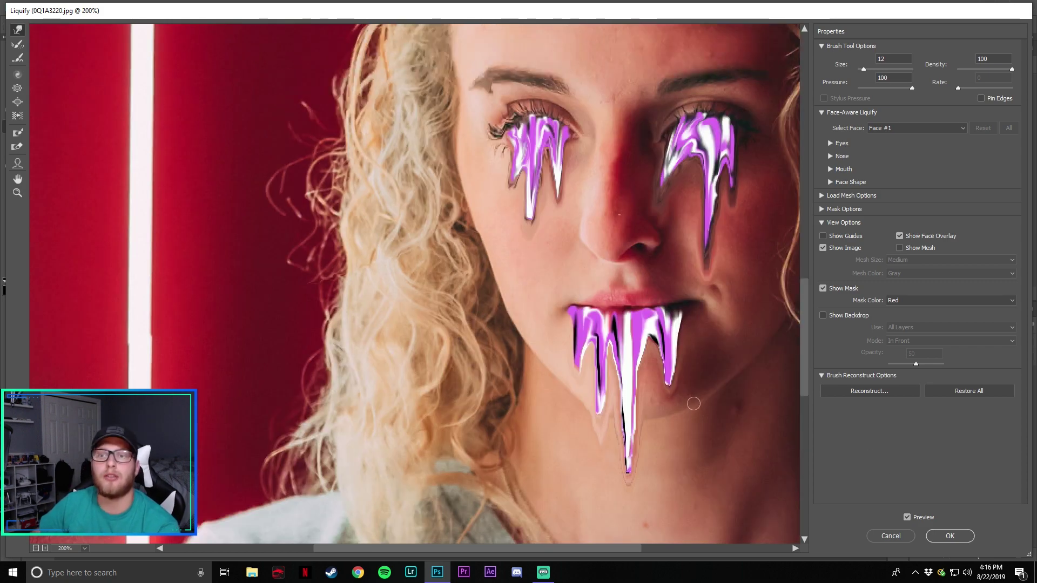
pyautogui.click(953, 538)
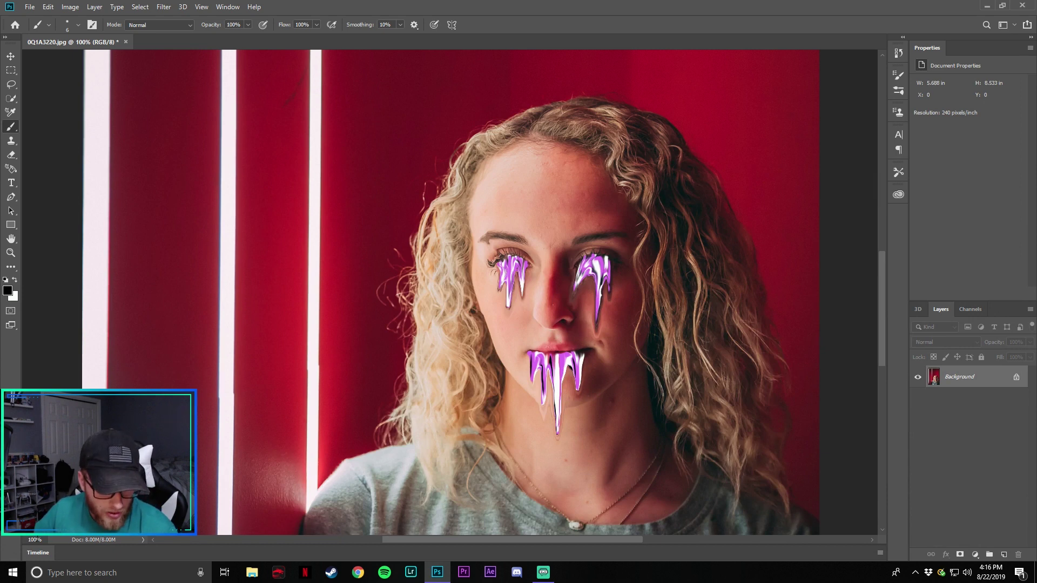
# Step: Open the unedited copy of the portrait from the Pictures folder as a second document
pyautogui.doubleClick(35, 540)
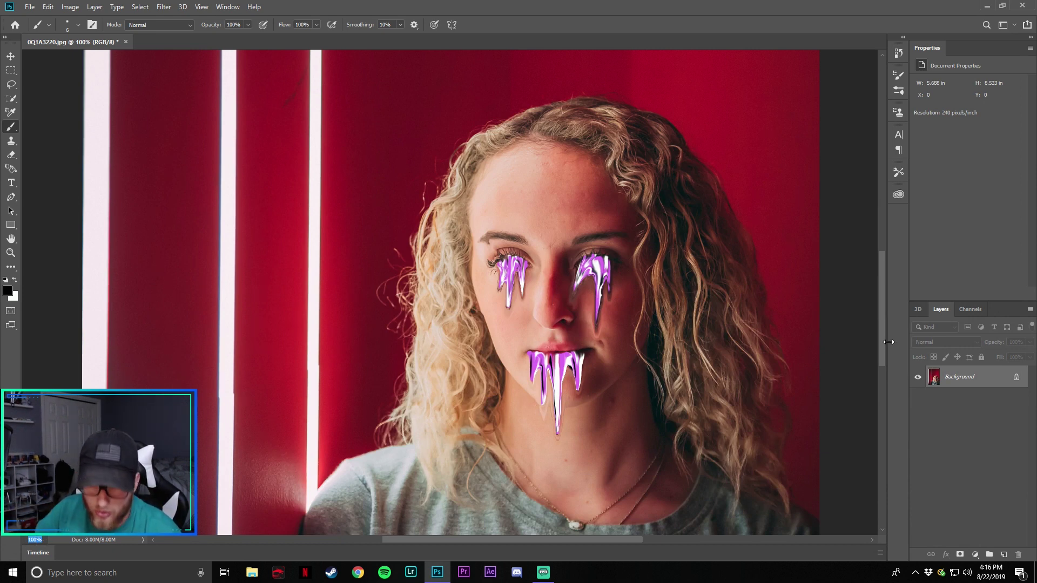
pyautogui.click(252, 572)
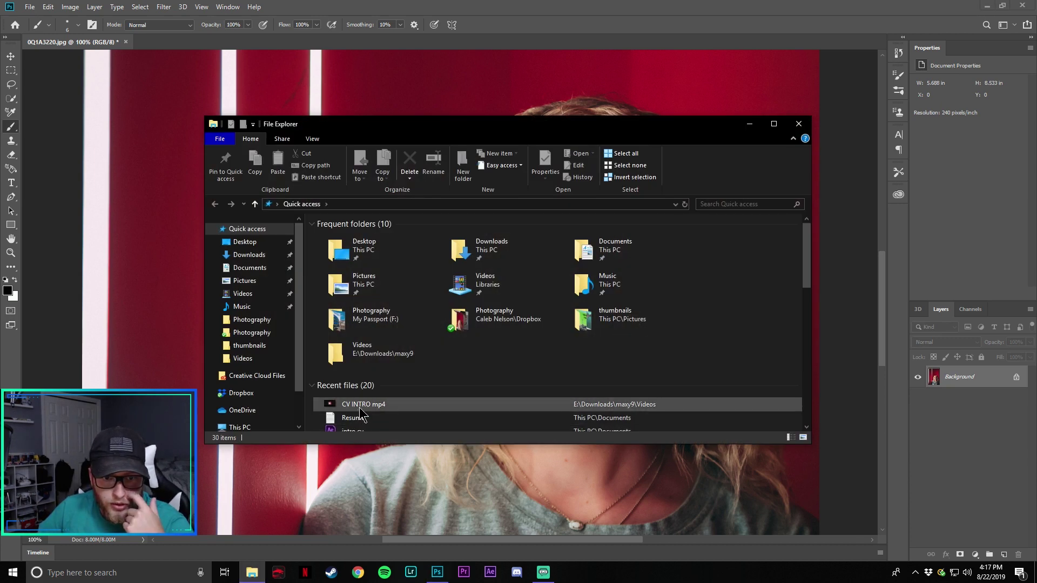
pyautogui.scroll(-5, 355, 422)
pyautogui.click(268, 269)
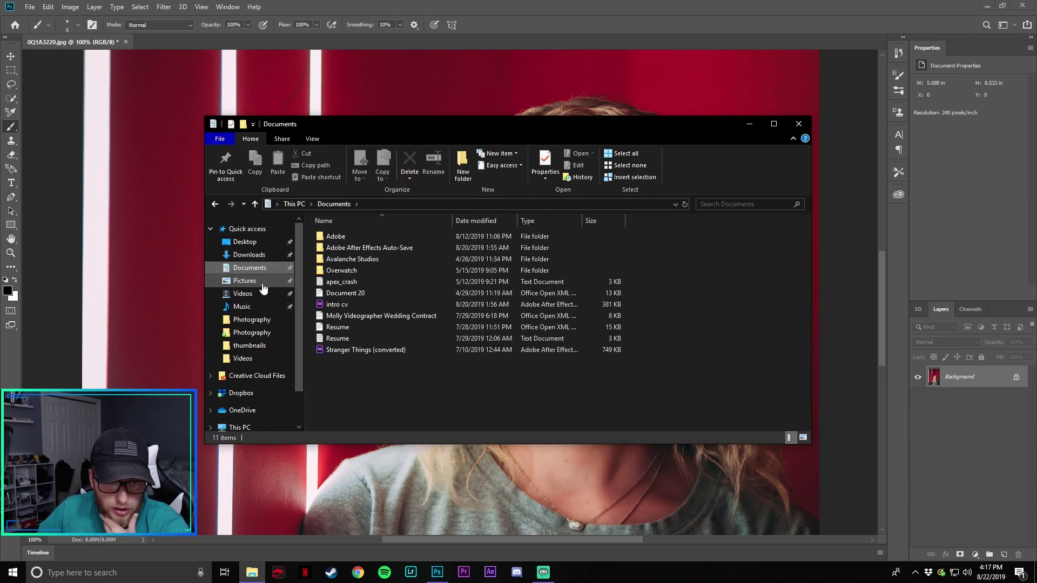
pyautogui.click(267, 280)
pyautogui.scroll(-5, 681, 323)
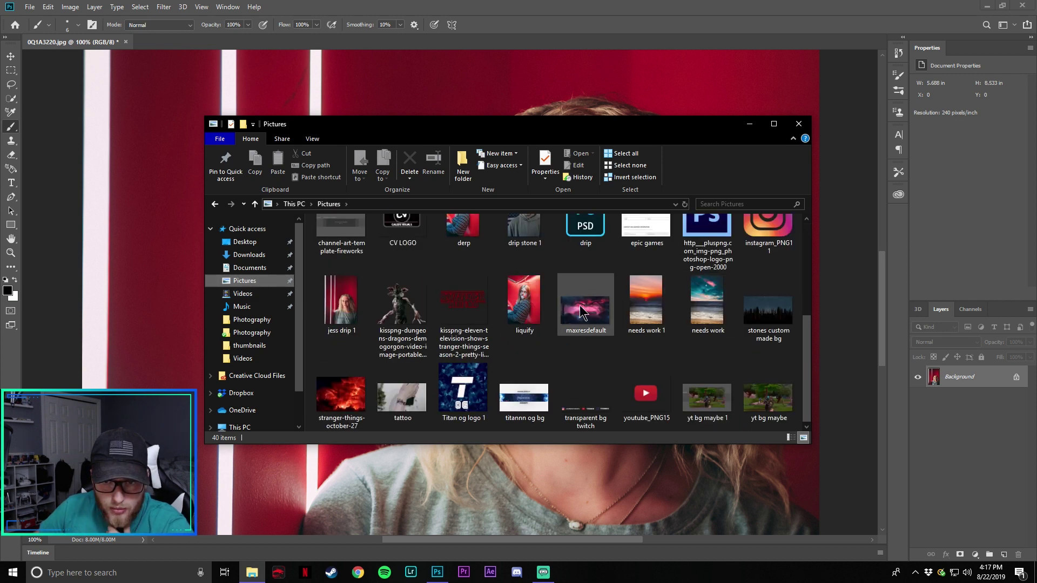
pyautogui.click(341, 305)
pyautogui.press('Return')
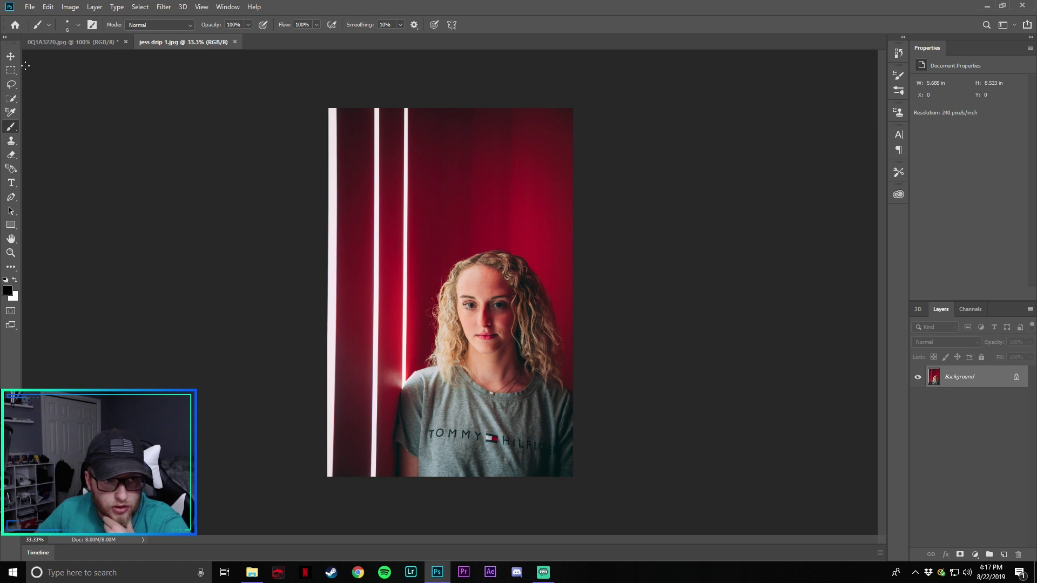
# Step: Copy the drip-painted image from 0Q1A3220.jpg into the unedited portrait's document as a layer aligned over the Background
pyautogui.click(11, 56)
pyautogui.click(71, 42)
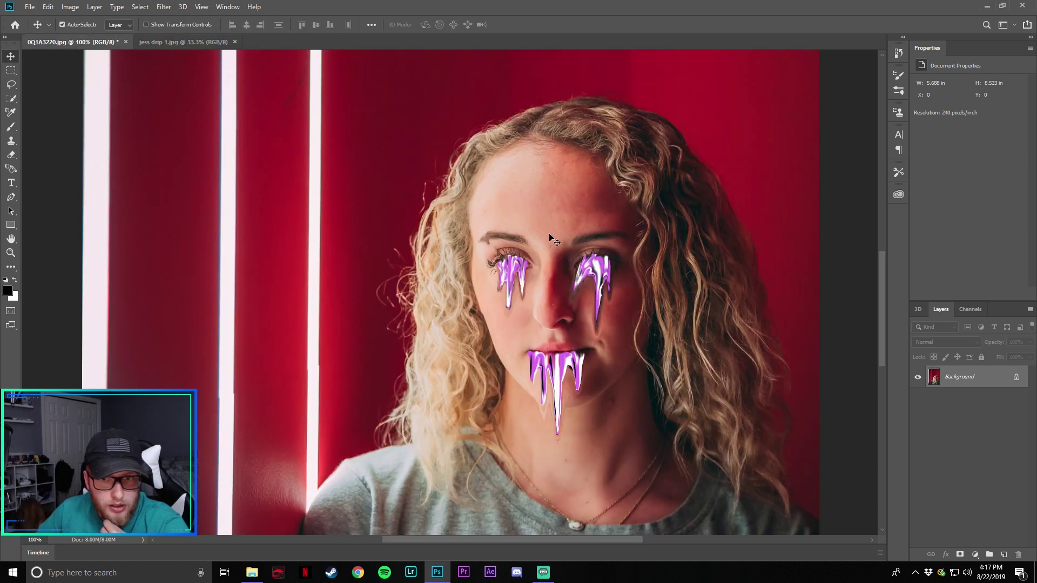
pyautogui.click(205, 43)
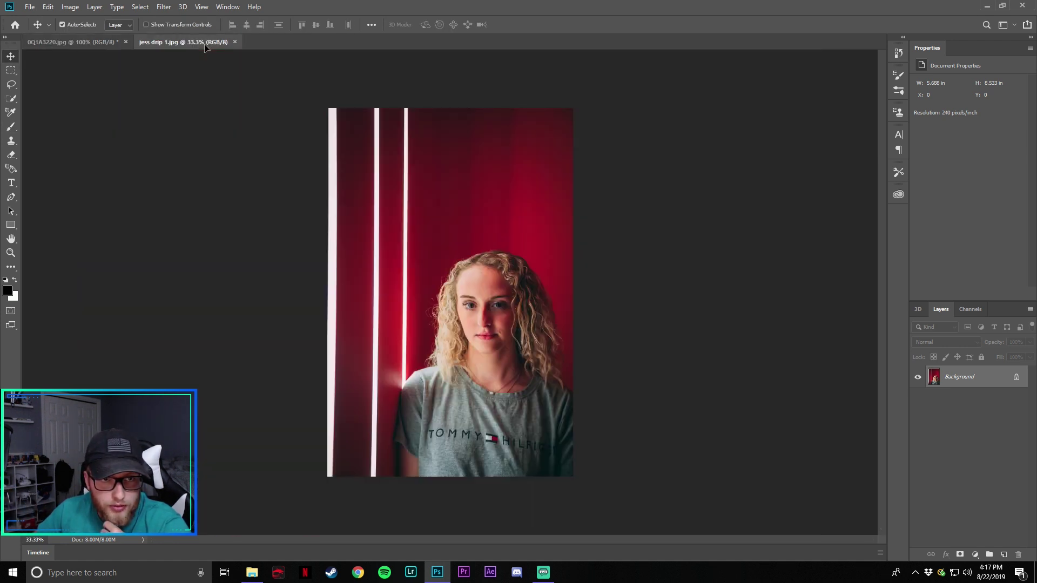
pyautogui.moveTo(204, 47); pyautogui.dragTo(446, 293)
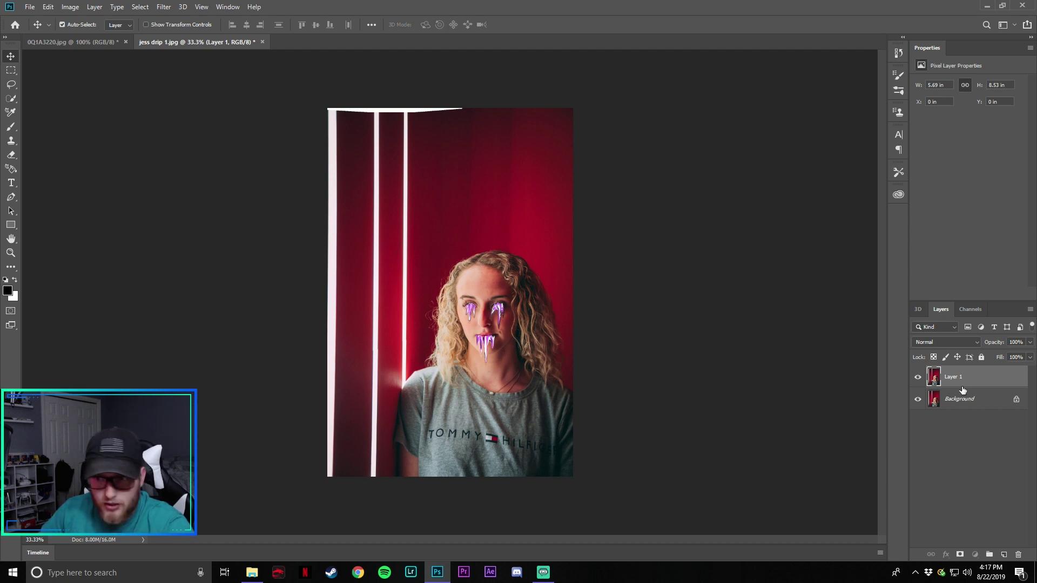
# Step: Toggle the visibility of Layer 1 repeatedly to compare the portrait before and after the drip effect
pyautogui.click(919, 378)
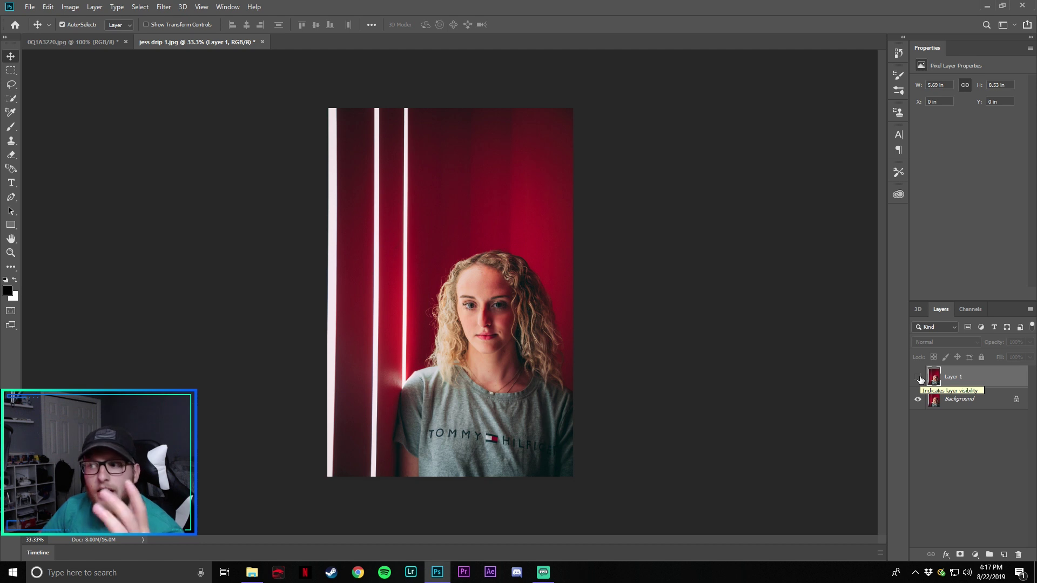
pyautogui.click(919, 378)
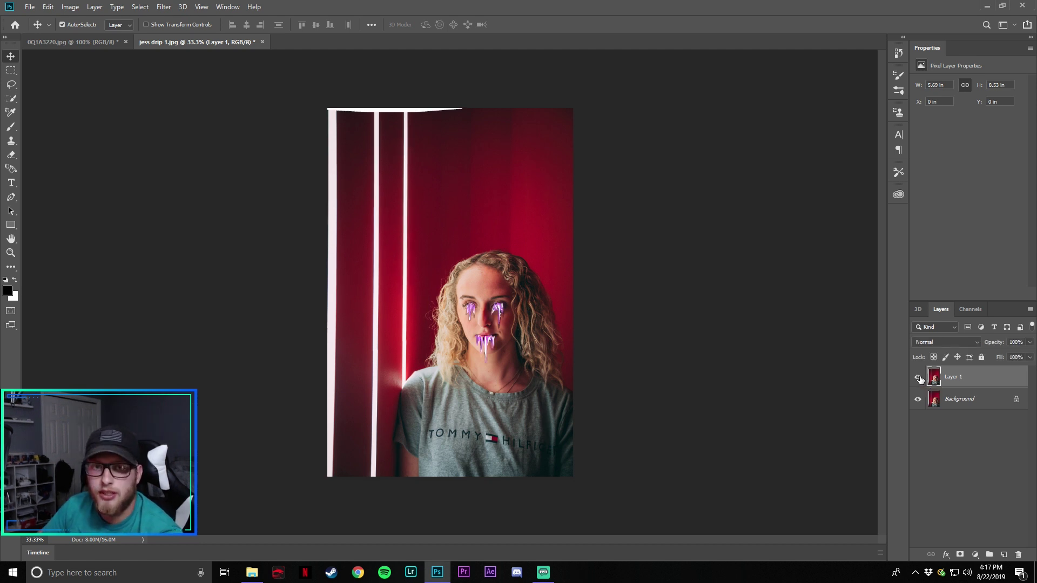
pyautogui.click(919, 378)
pyautogui.click(920, 378)
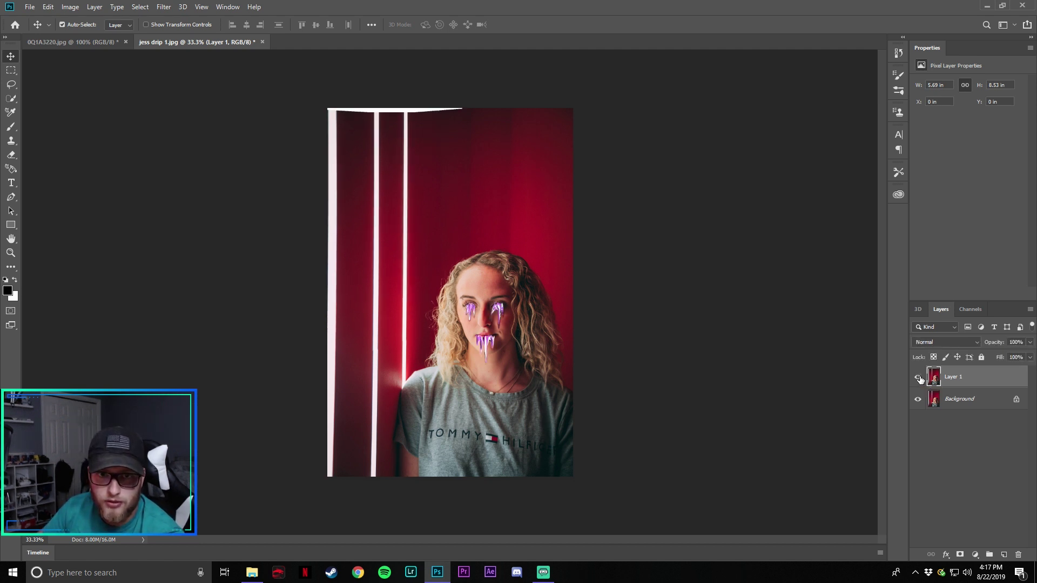
pyautogui.click(919, 379)
pyautogui.click(919, 378)
pyautogui.click(920, 378)
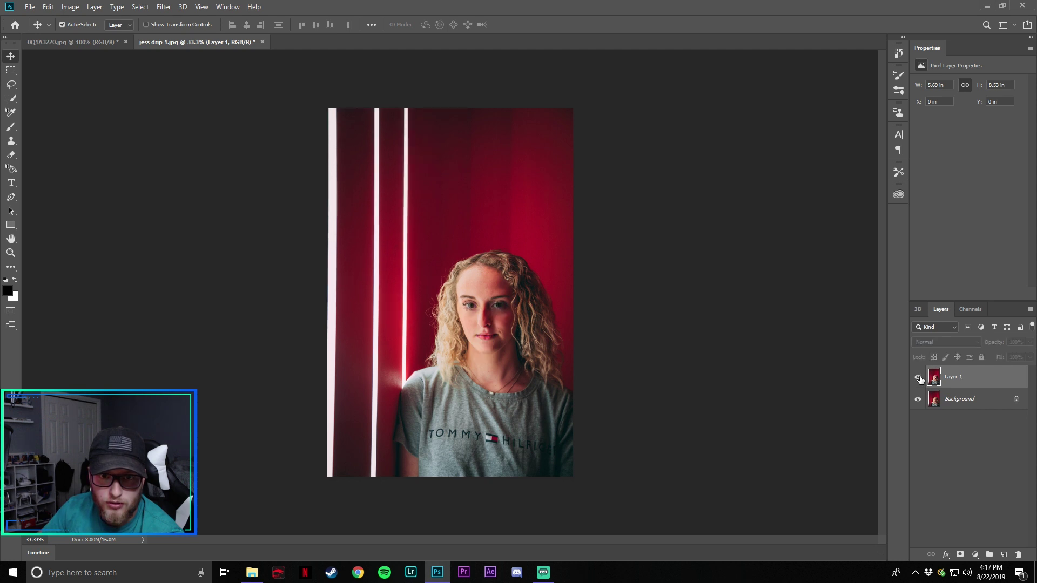
pyautogui.click(919, 378)
pyautogui.click(919, 378)
pyautogui.click(919, 378)
pyautogui.click(919, 378)
pyautogui.click(920, 379)
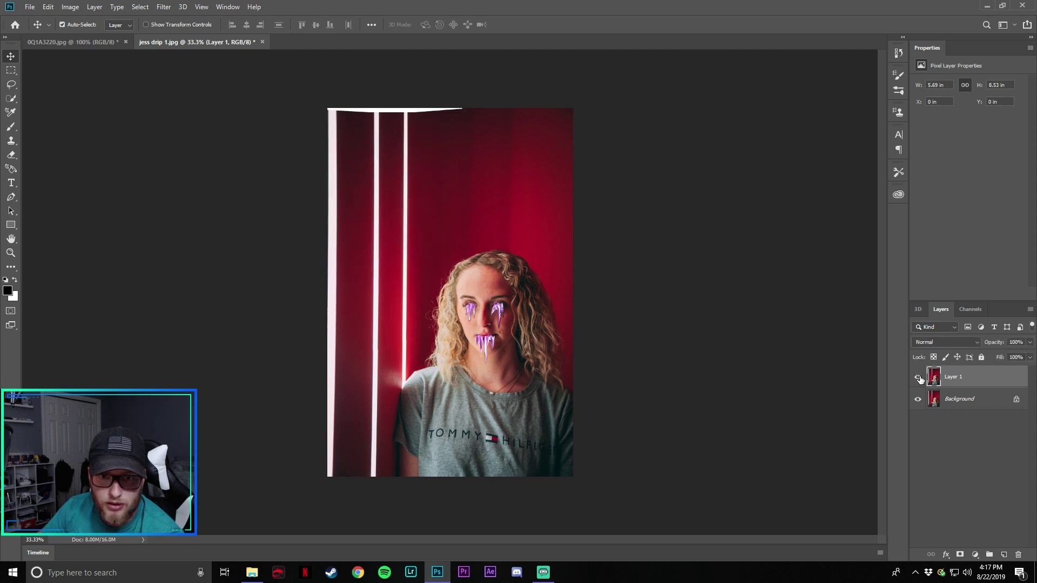
pyautogui.click(920, 378)
pyautogui.click(919, 378)
pyautogui.click(919, 378)
pyautogui.click(919, 378)
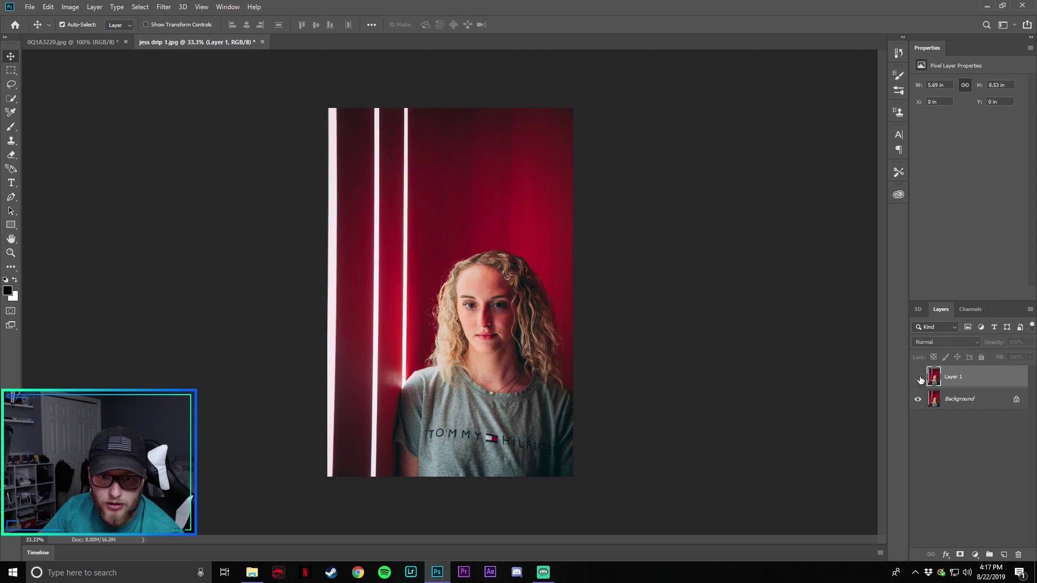
# Step: Switch Layer 1 off and on again to compare the drip effect with the original portrait, leaving the layer shown
pyautogui.click(920, 379)
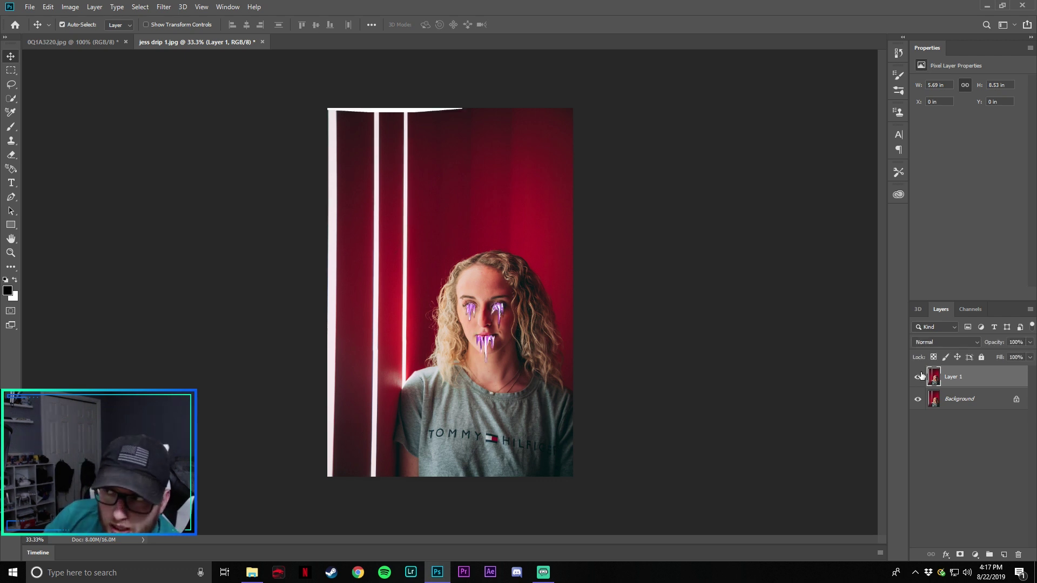
pyautogui.click(920, 377)
pyautogui.click(919, 377)
pyautogui.click(920, 377)
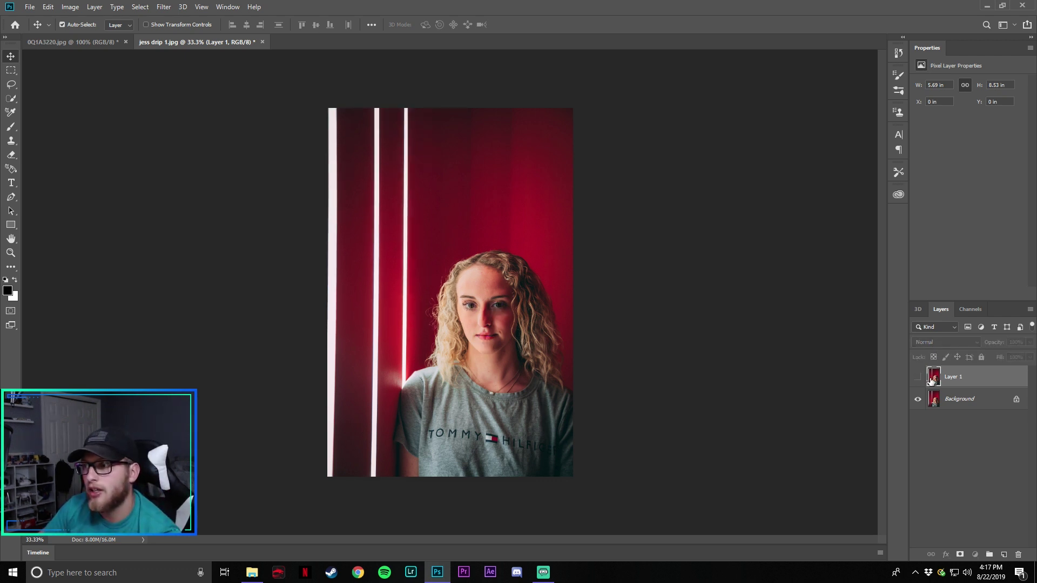
pyautogui.click(919, 377)
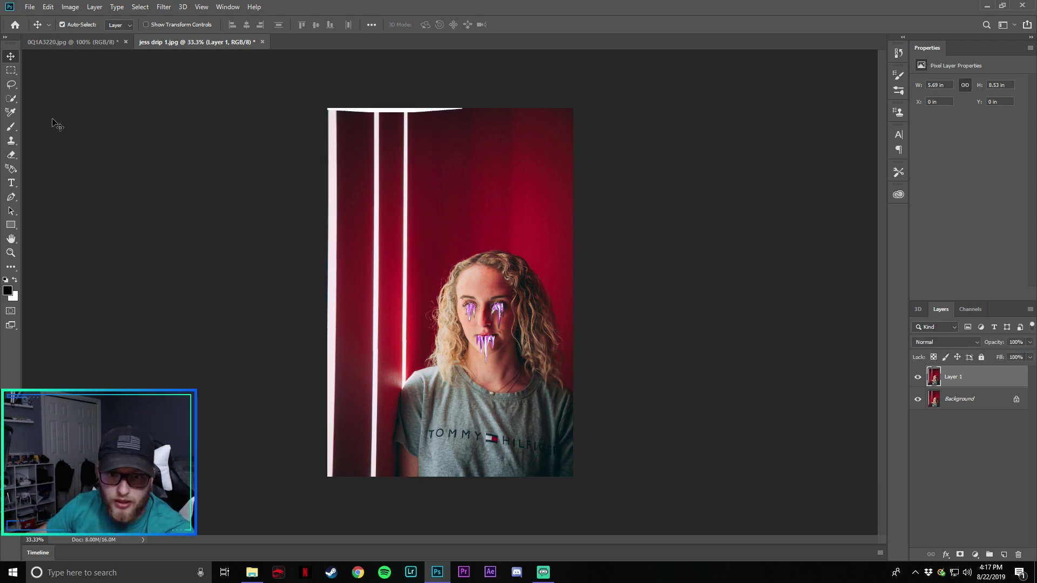
# Step: Erase the warped skin edges around the lip drips and the long central drip's tip on Layer 1 with a size 7 eraser
pyautogui.click(11, 157)
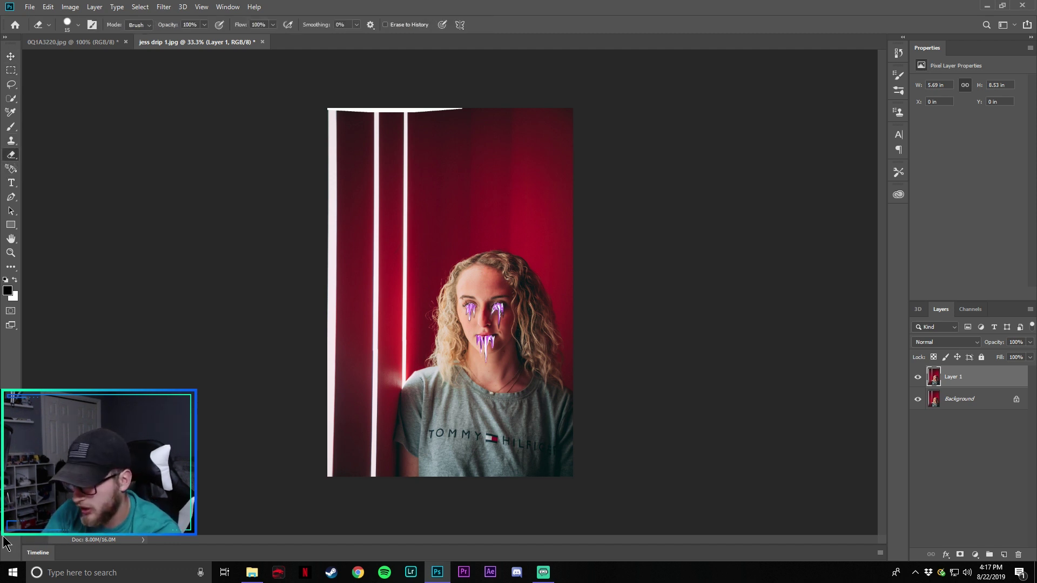
pyautogui.press('Return')
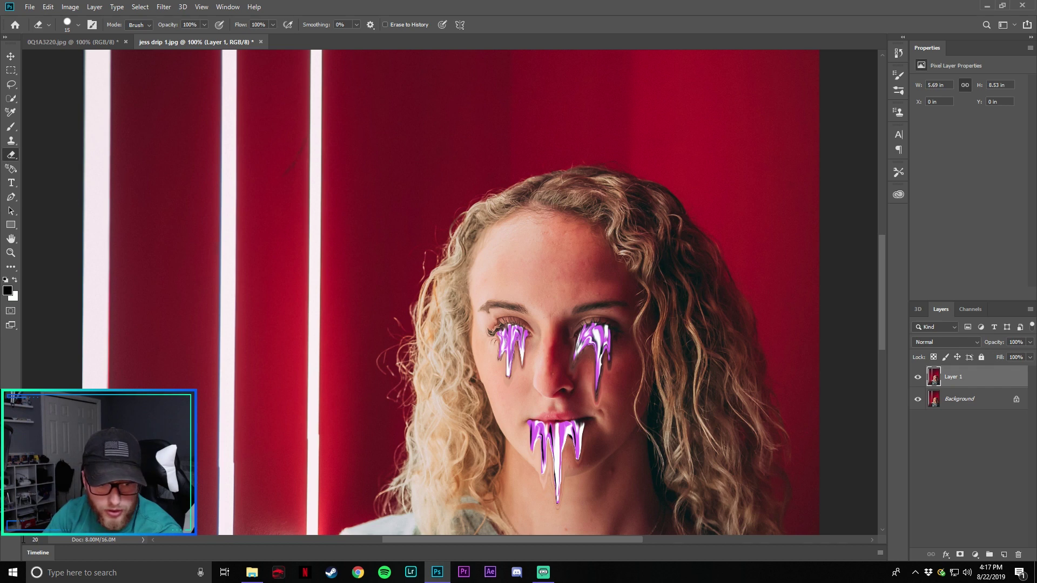
pyautogui.write('200')
pyautogui.press('Return')
pyautogui.scroll(-10, 399, 417)
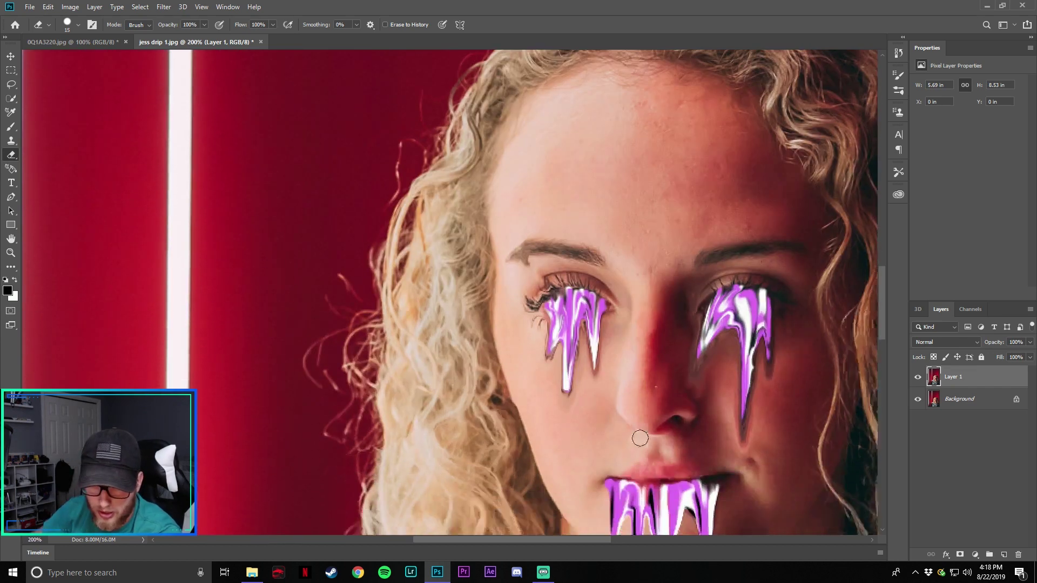
pyautogui.scroll(-1, 639, 443)
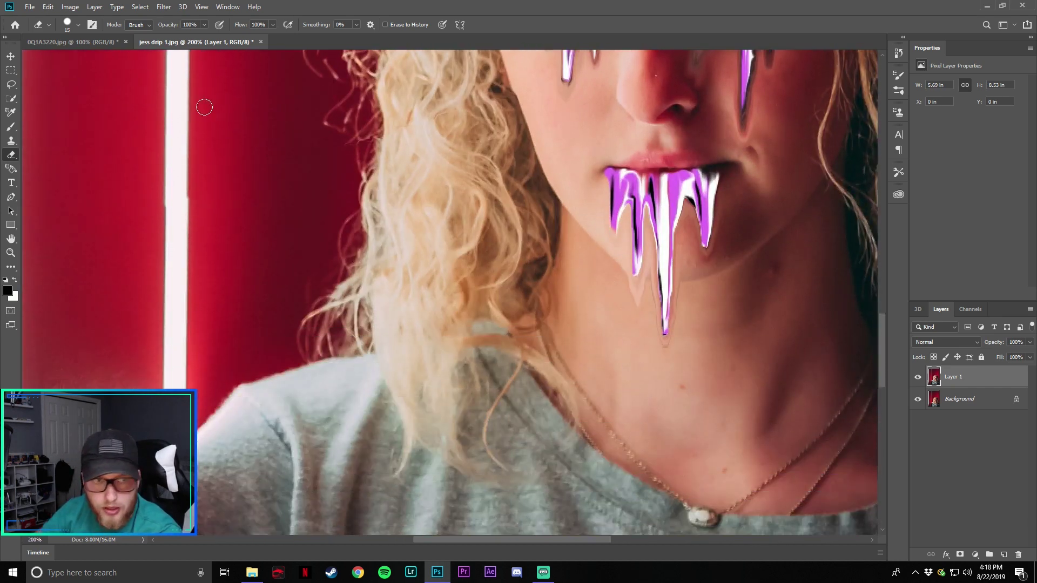
pyautogui.click(78, 25)
pyautogui.moveTo(66, 59); pyautogui.dragTo(63, 60)
pyautogui.click(631, 288)
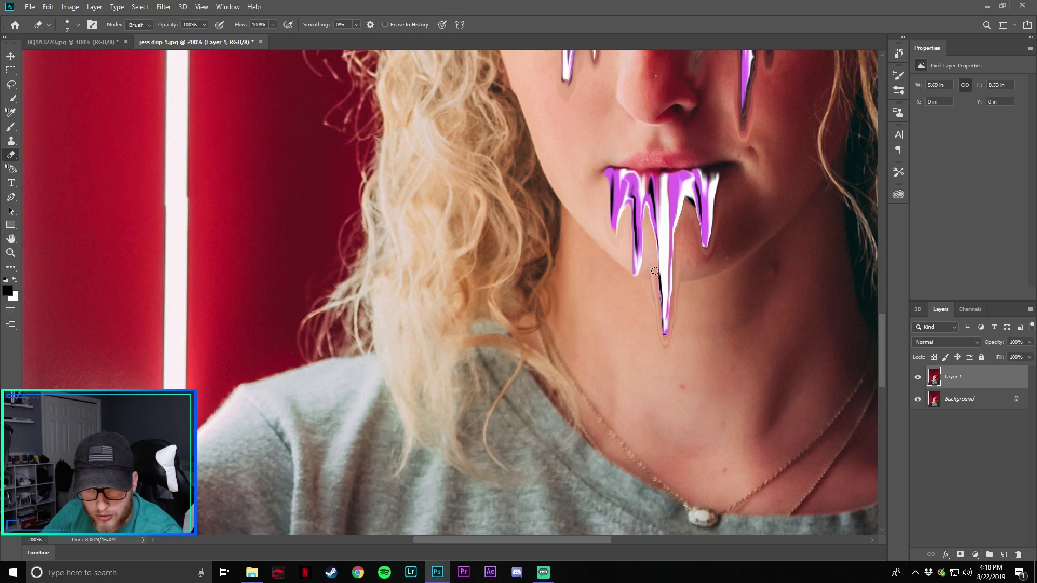
pyautogui.moveTo(658, 329); pyautogui.dragTo(674, 344)
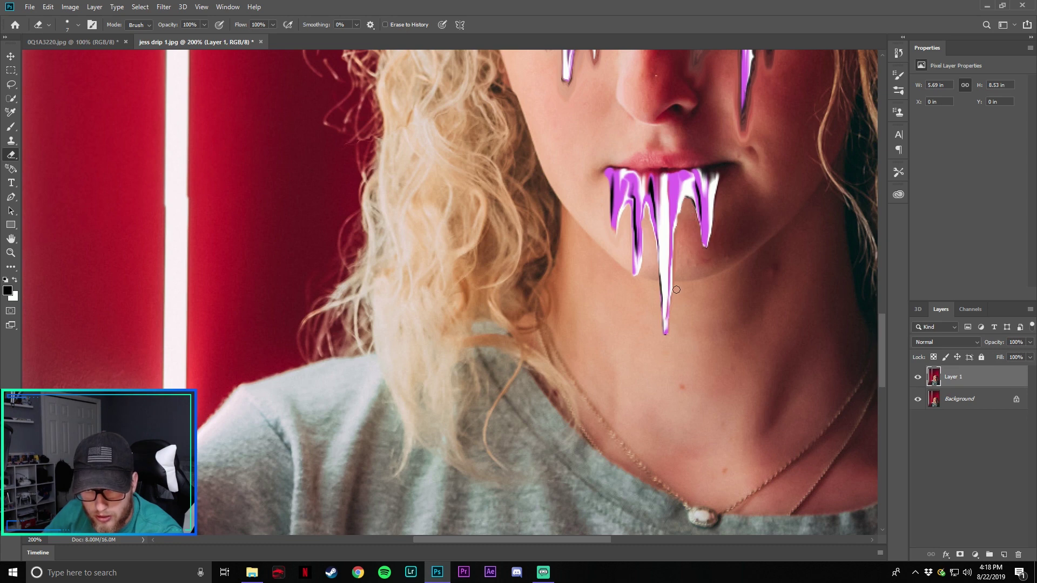
# Step: Erase the smudged, distorted skin around the drips below both eyes on Layer 1
pyautogui.scroll(1, 675, 270)
pyautogui.scroll(3, 624, 274)
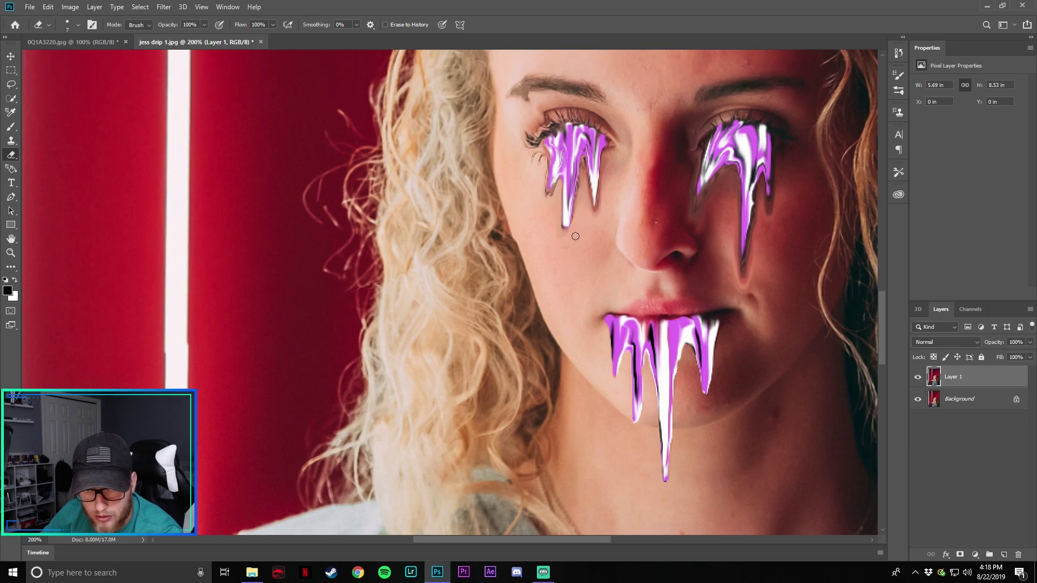
pyautogui.moveTo(737, 199)
pyautogui.mouseDown()
pyautogui.moveTo(750, 275)
pyautogui.moveTo(697, 208)
pyautogui.moveTo(692, 178)
pyautogui.moveTo(702, 232)
pyautogui.mouseUp()
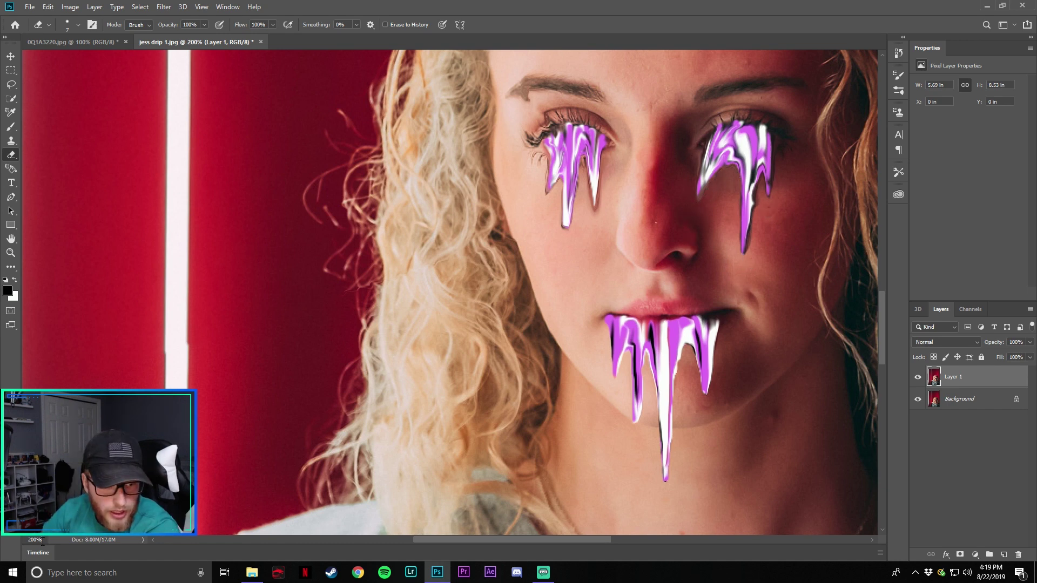
# Step: Crop the image to about 8.36 in tall, cutting off the white strip along the portrait's upper edge
pyautogui.click(30, 540)
pyautogui.write('100')
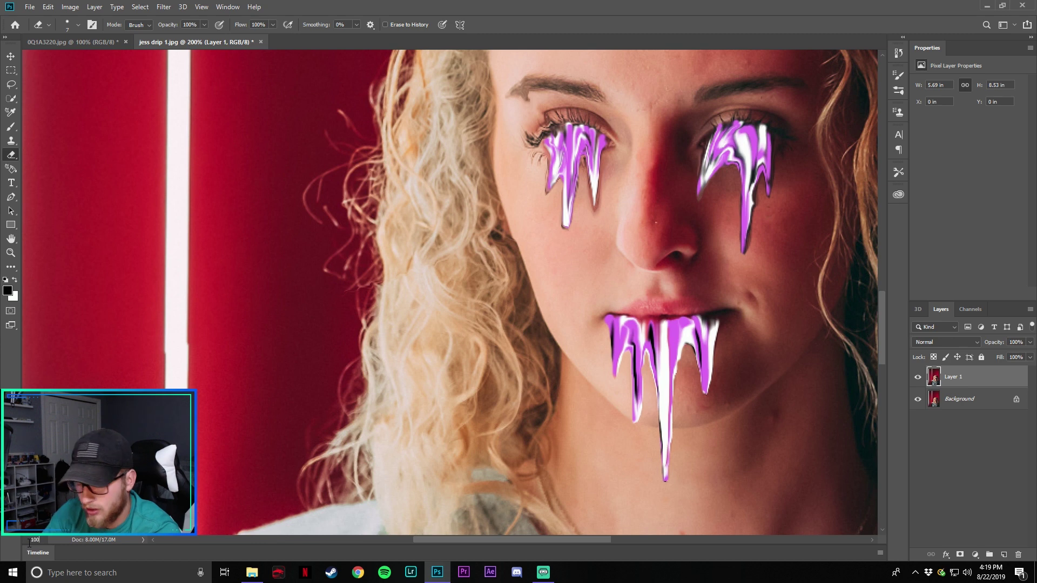
pyautogui.press('Return')
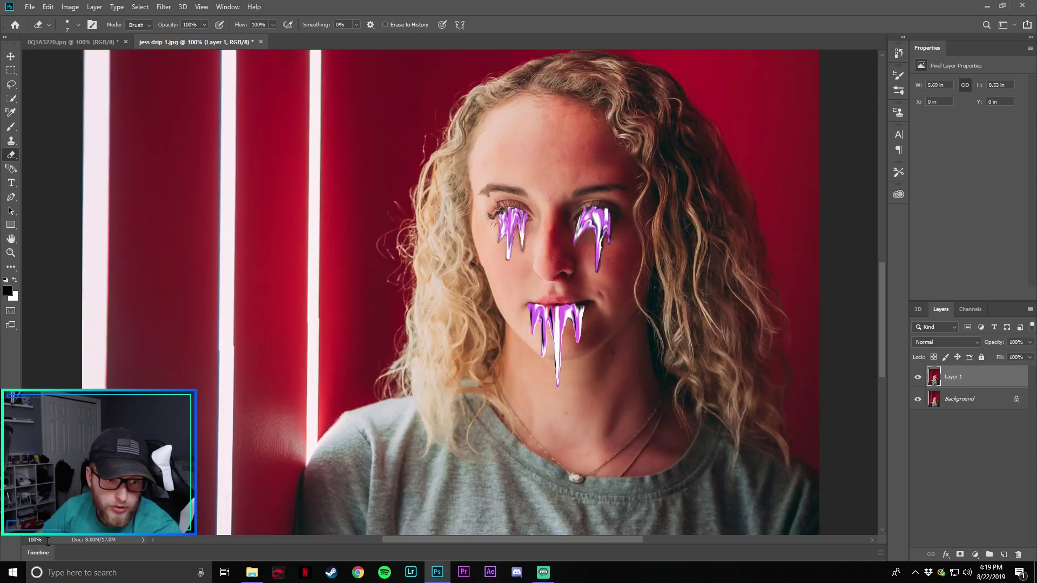
pyautogui.press('BackSpace')
pyautogui.write('33')
pyautogui.press('Return')
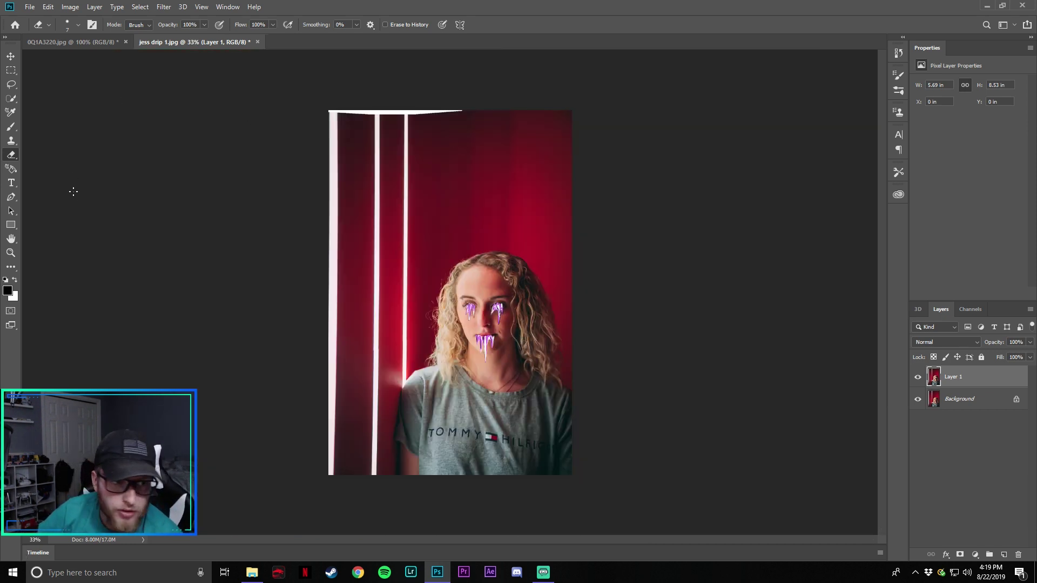
pyautogui.click(11, 226)
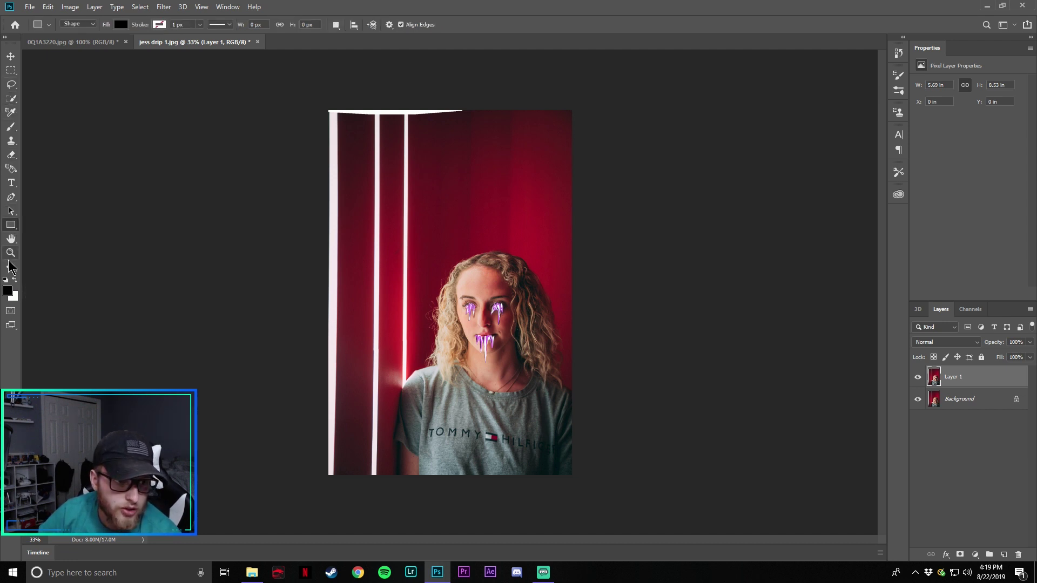
pyautogui.press('i')
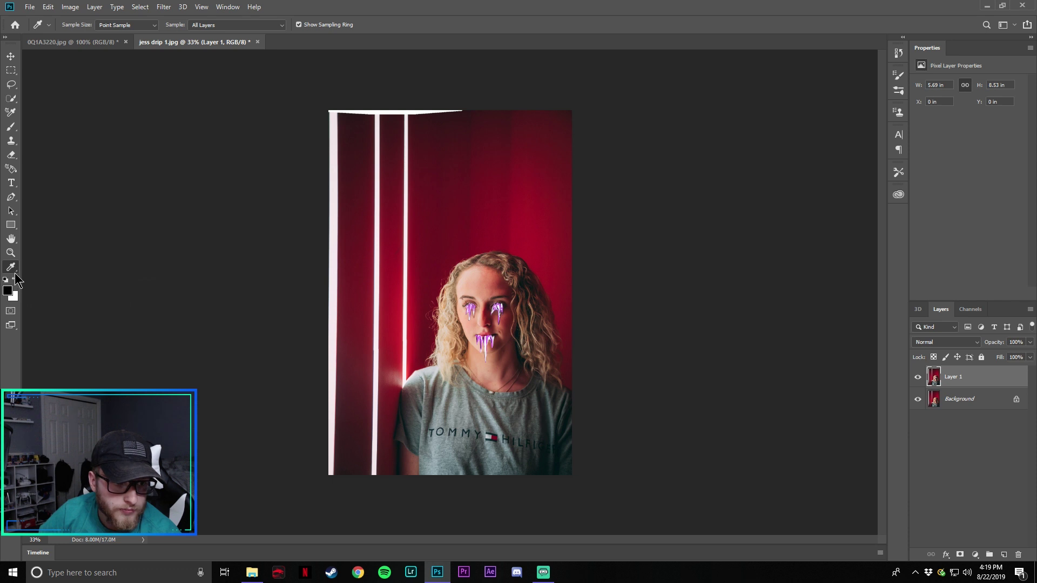
pyautogui.click(14, 278)
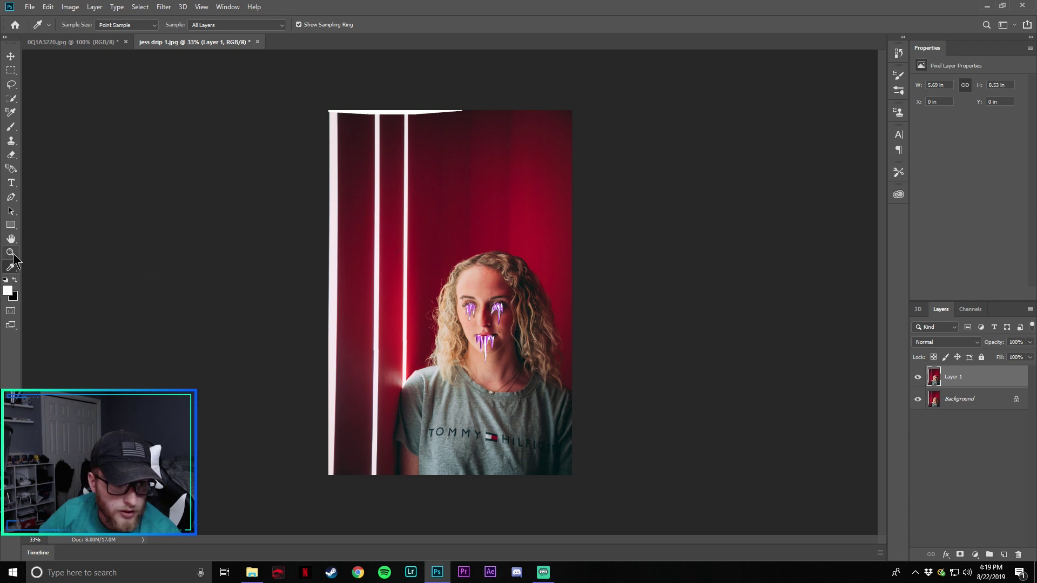
pyautogui.rightClick(12, 274)
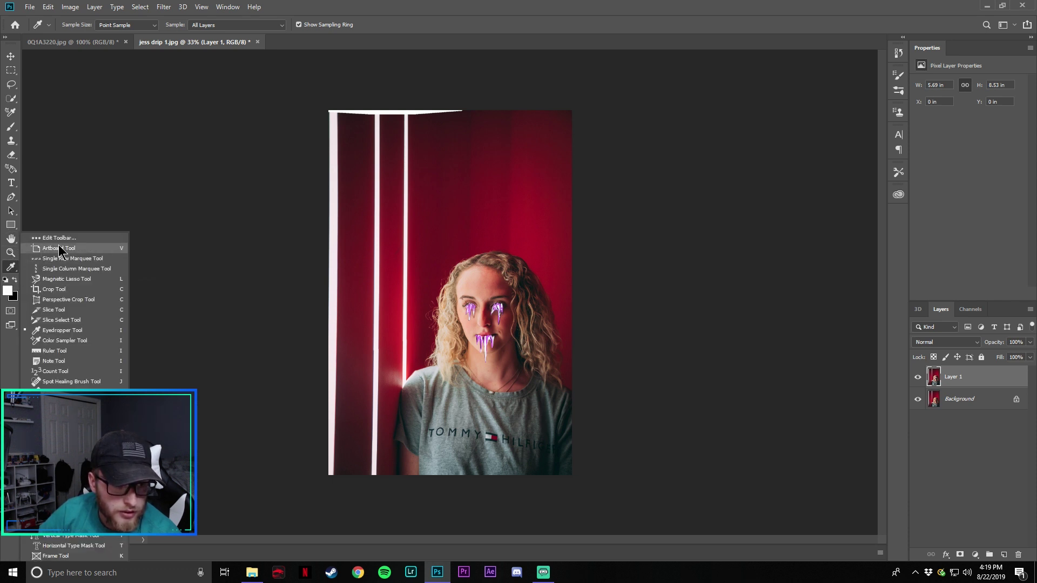
pyautogui.click(89, 298)
pyautogui.moveTo(455, 110); pyautogui.dragTo(455, 112)
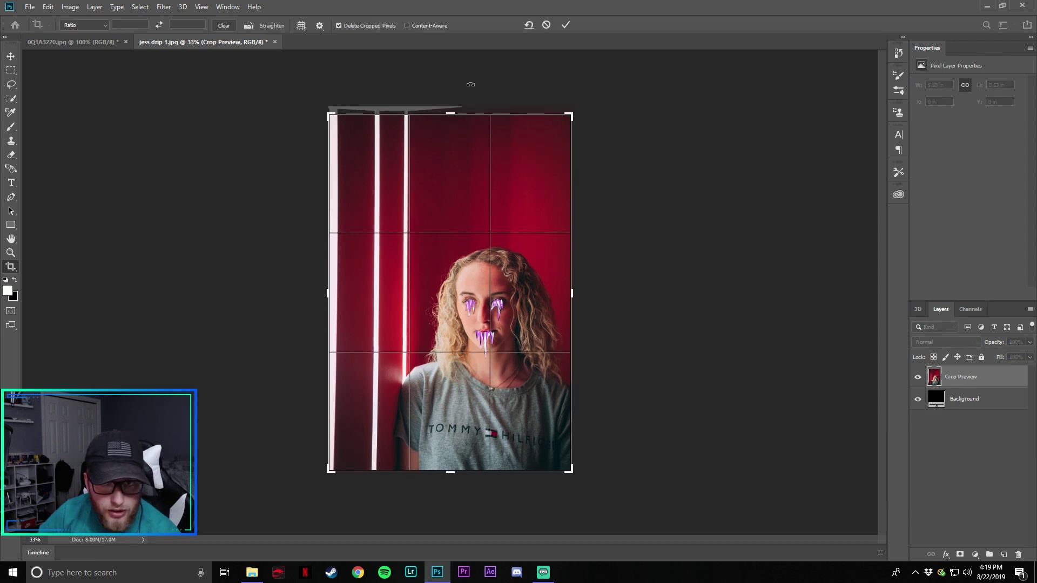
pyautogui.click(562, 26)
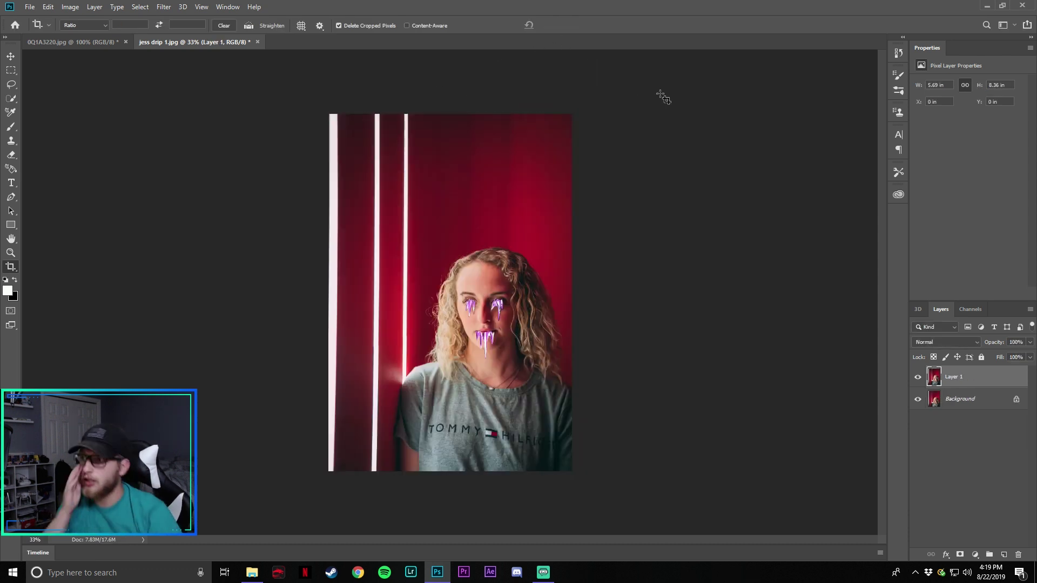